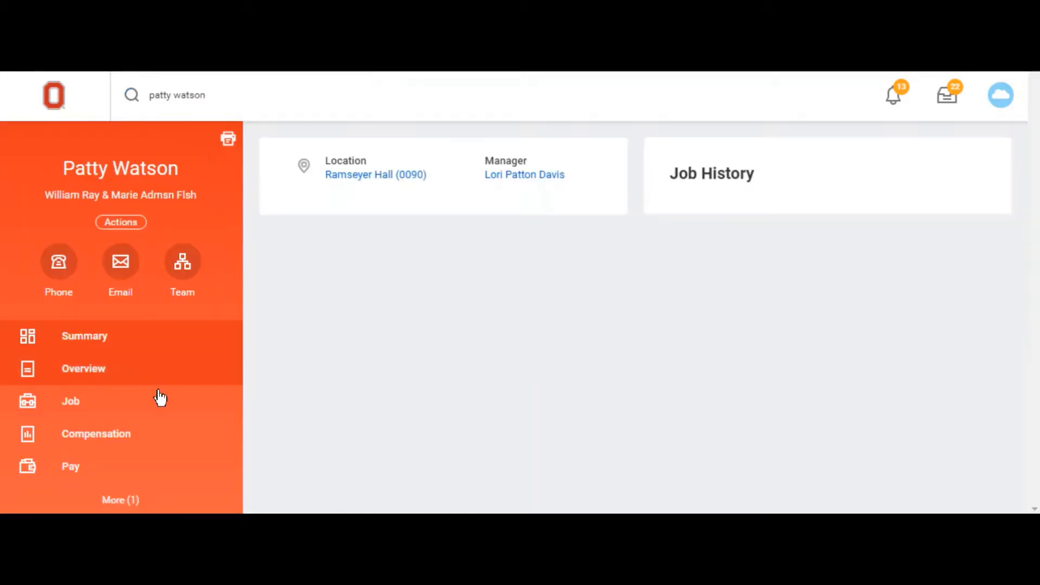
Step: Open the worker's pay information and examine the current and future costing allocations, including the distribution percent
{"action": "left_click", "coordinate": [96, 472]}
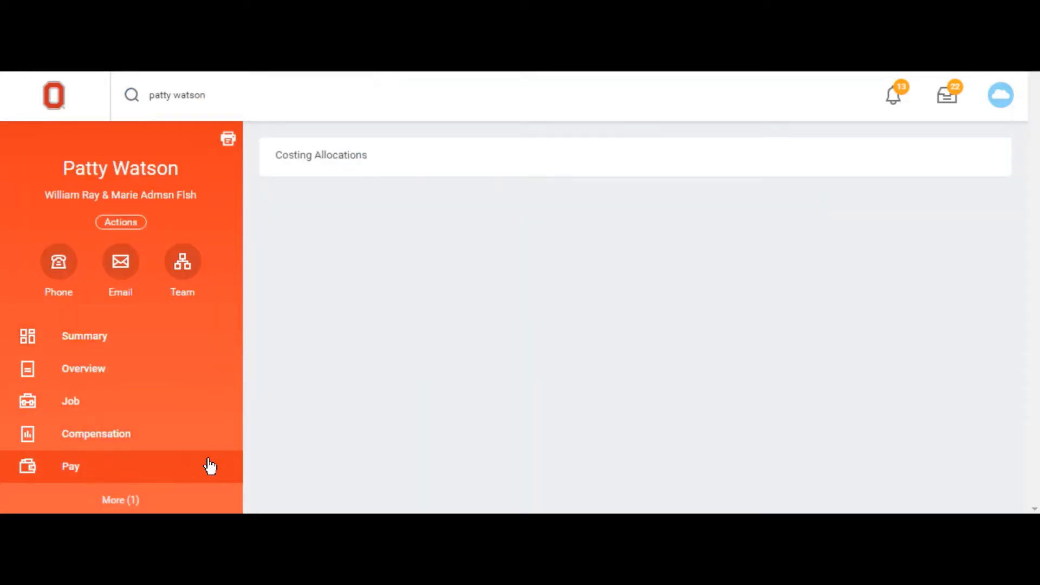
{"action": "left_click", "coordinate": [302, 172]}
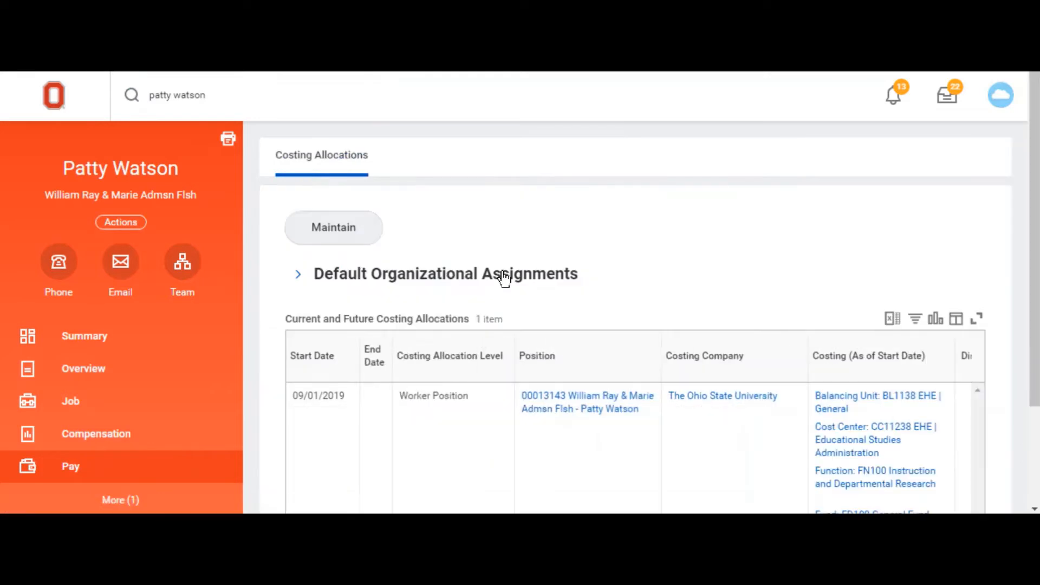
{"action": "scroll", "coordinate": [520, 278], "scroll_direction": "down", "scroll_amount": 2}
{"action": "scroll", "coordinate": [548, 279], "scroll_direction": "down", "scroll_amount": 1}
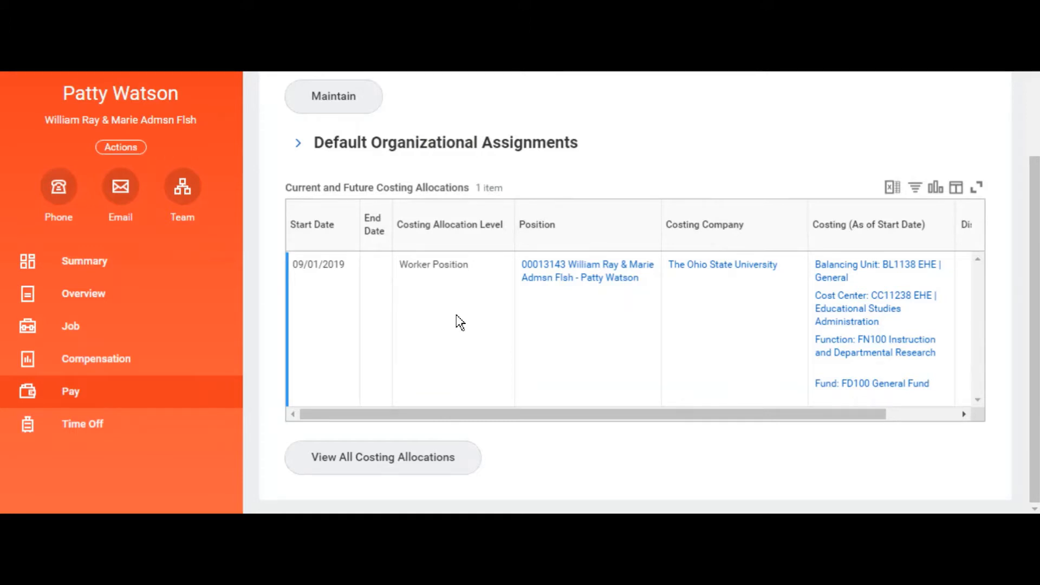
{"action": "left_click_drag", "start_coordinate": [564, 413], "coordinate": [688, 413]}
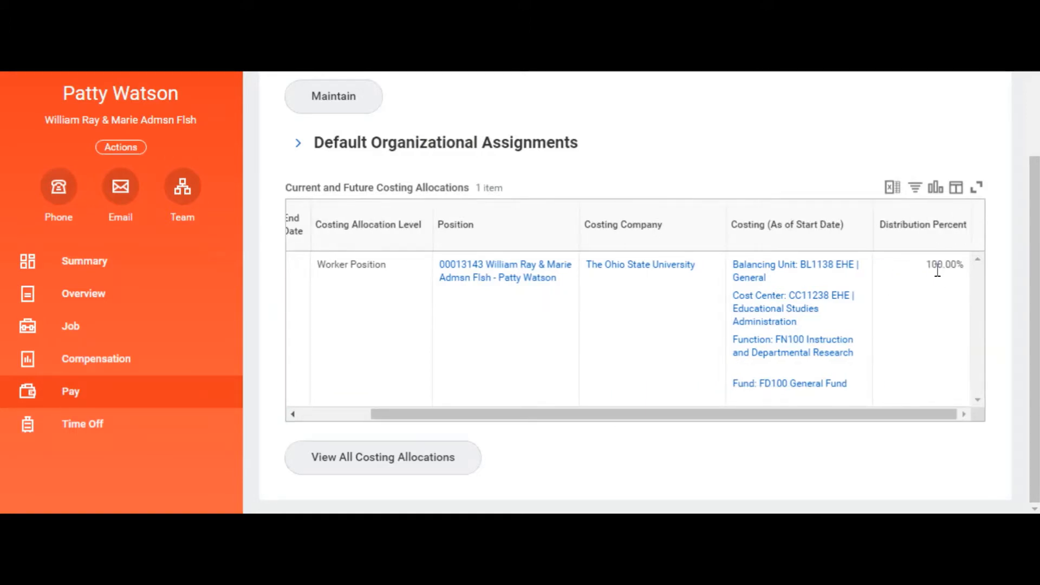
{"action": "mouse_move", "coordinate": [806, 324]}
{"action": "scroll", "coordinate": [492, 390], "scroll_direction": "up", "scroll_amount": 3}
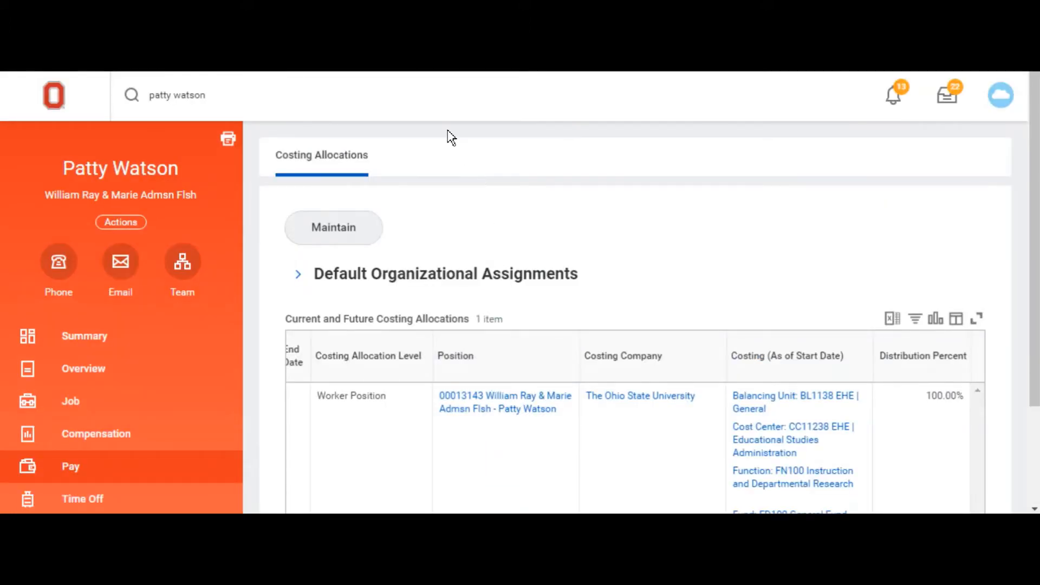
Step: Search for "assign costing" and open the Assign Costing Allocation task
{"action": "left_click", "coordinate": [277, 104]}
{"action": "left_click_drag", "start_coordinate": [277, 103], "coordinate": [137, 96]}
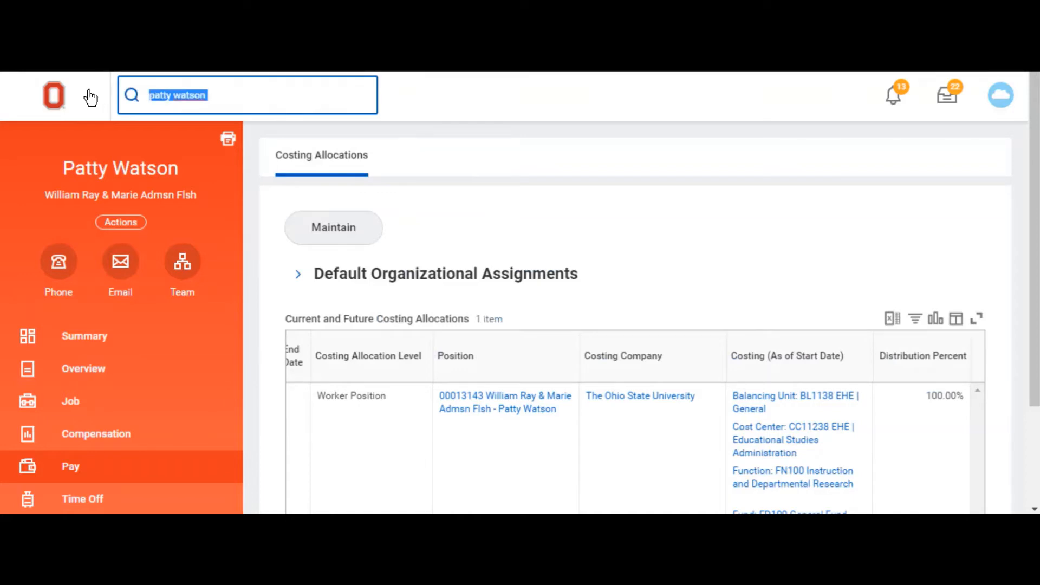
{"action": "key", "text": "BackSpace"}
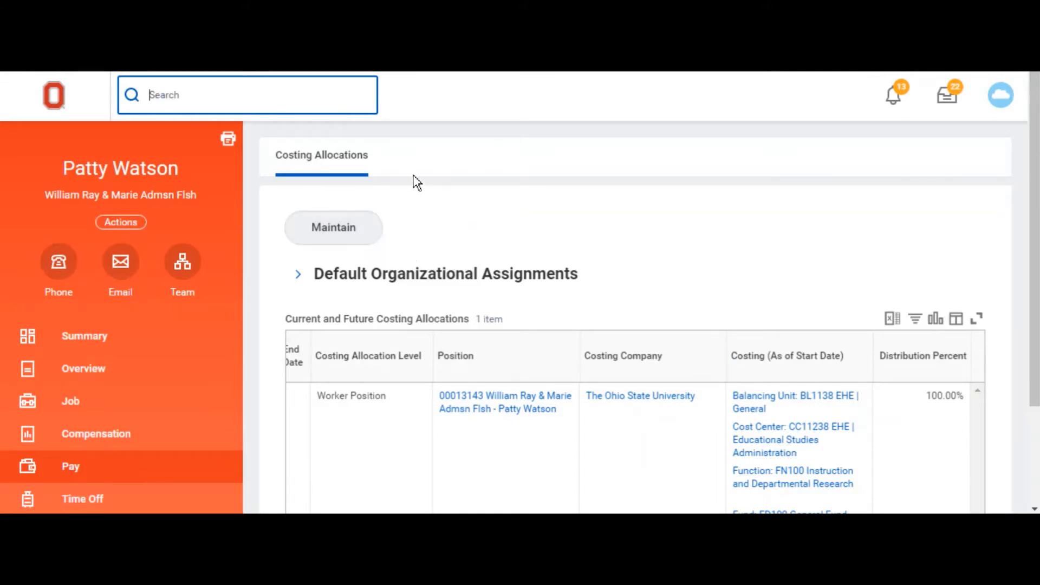
{"action": "type", "text": "assign costing"}
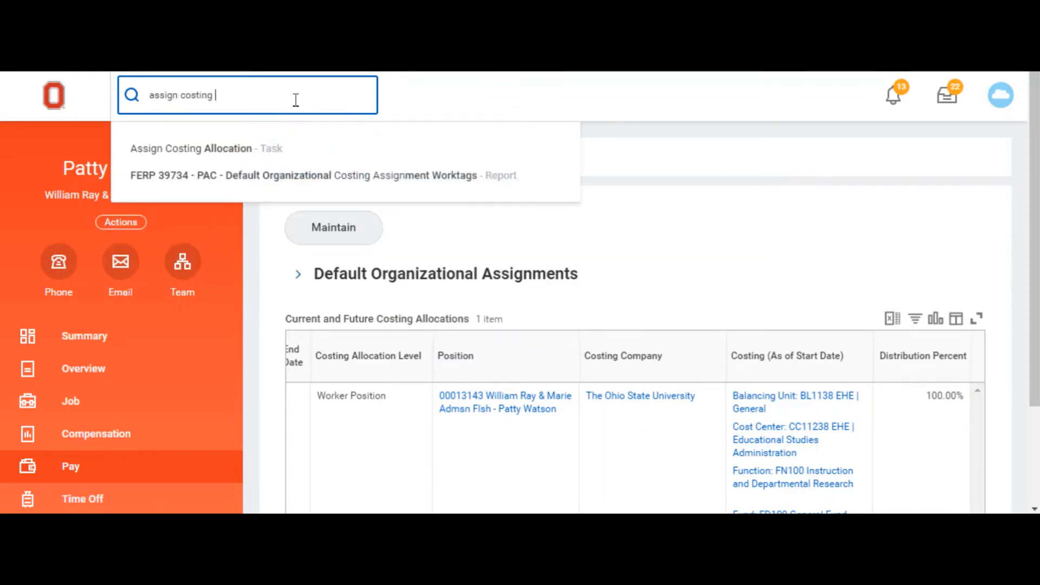
{"action": "left_click", "coordinate": [282, 154]}
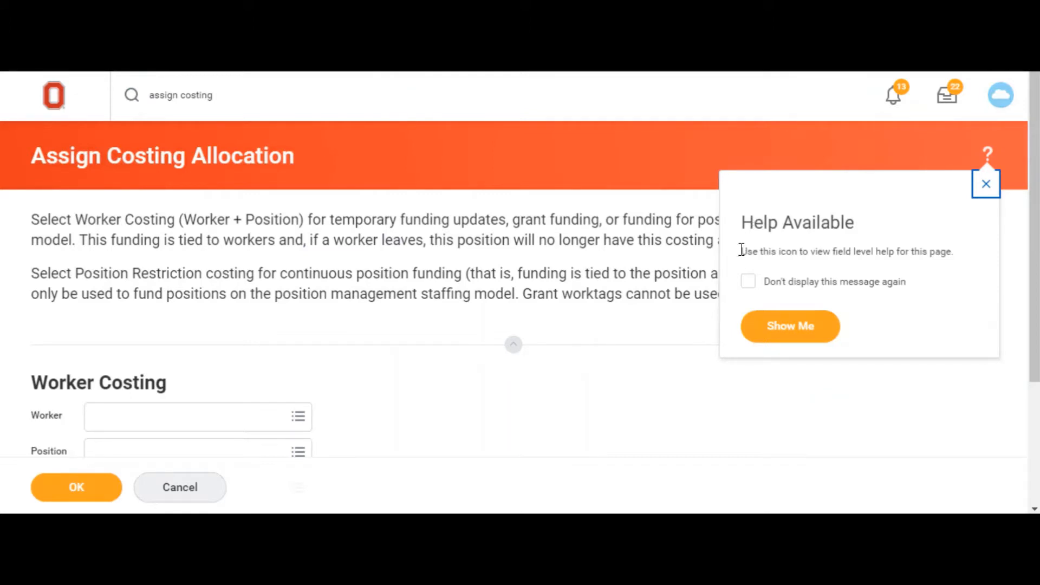
Step: Turn on field-level help for the Assign Costing Allocation page
{"action": "scroll", "coordinate": [628, 369], "scroll_direction": "down", "scroll_amount": 3}
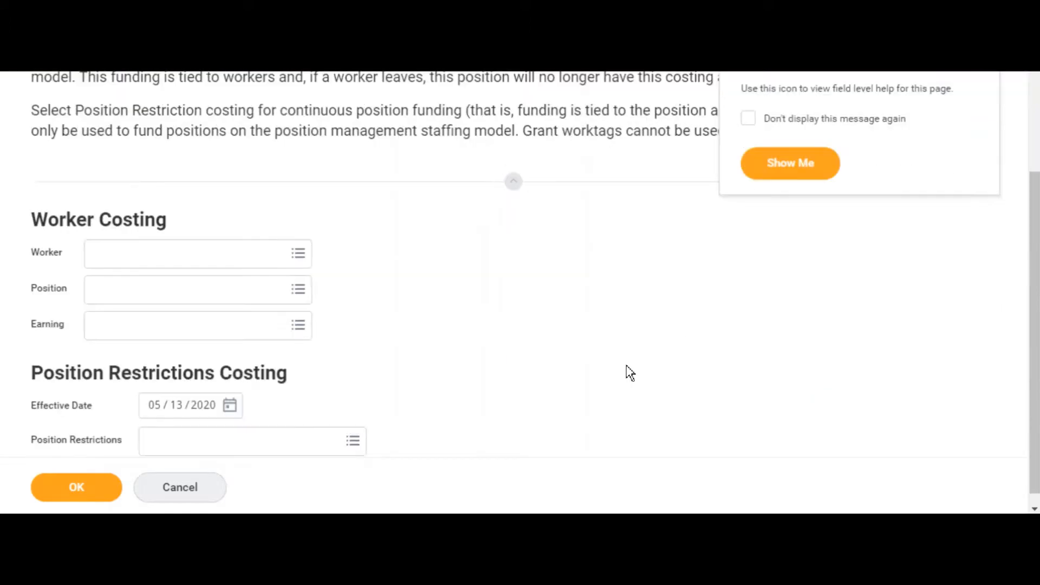
{"action": "left_click", "coordinate": [776, 182]}
{"action": "scroll", "coordinate": [529, 297], "scroll_direction": "down", "scroll_amount": 3}
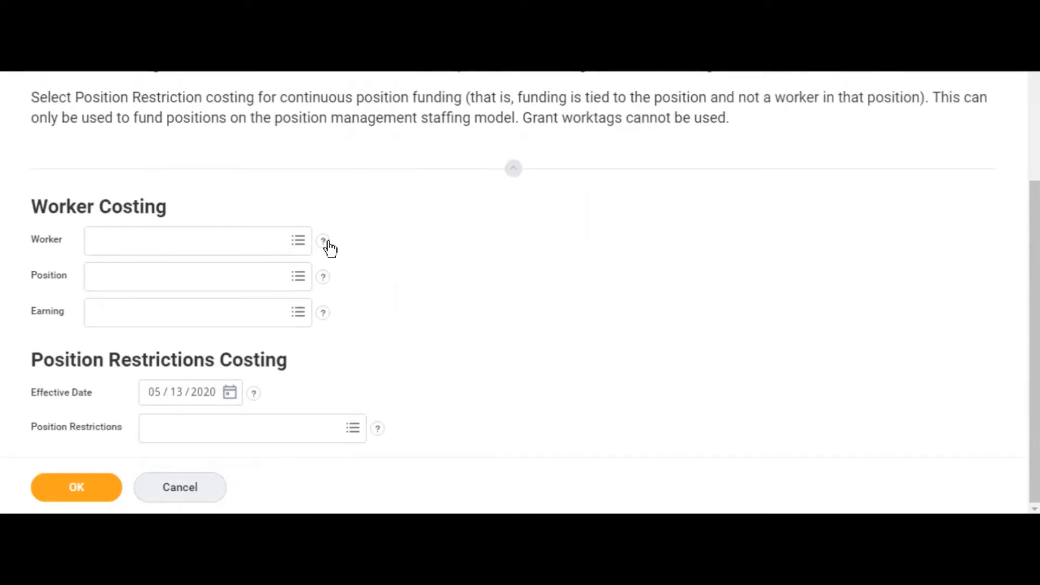
Step: Read the help notes for the Worker and Position fields under Worker Costing
{"action": "left_click", "coordinate": [325, 242]}
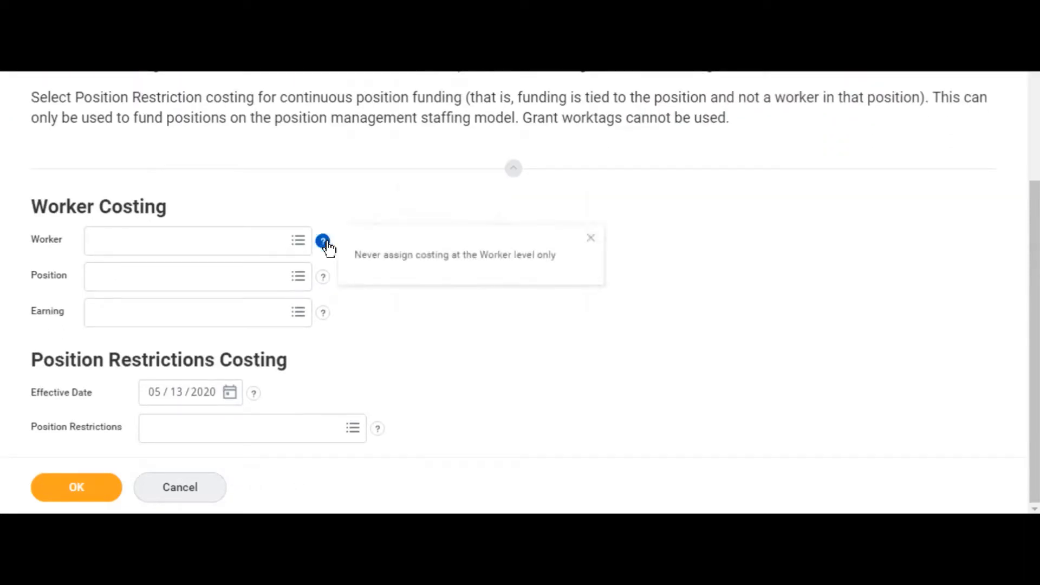
{"action": "left_click", "coordinate": [326, 242]}
{"action": "left_click", "coordinate": [325, 278]}
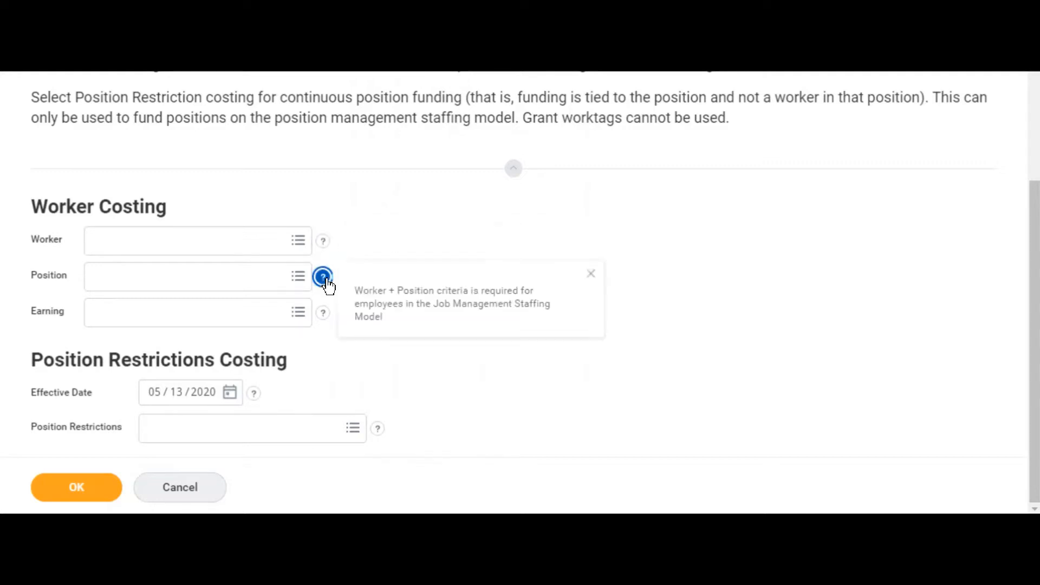
{"action": "left_click", "coordinate": [326, 279]}
{"action": "left_click", "coordinate": [326, 279]}
{"action": "left_click", "coordinate": [423, 234]}
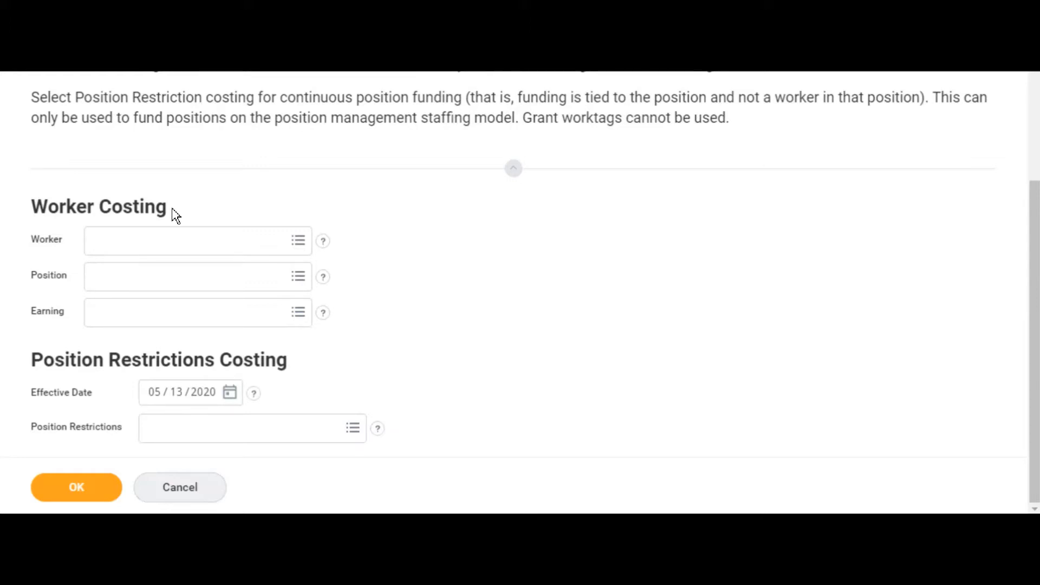
Step: Find the employee by full name and select them as the Worker under Worker Costing
{"action": "left_click", "coordinate": [179, 242]}
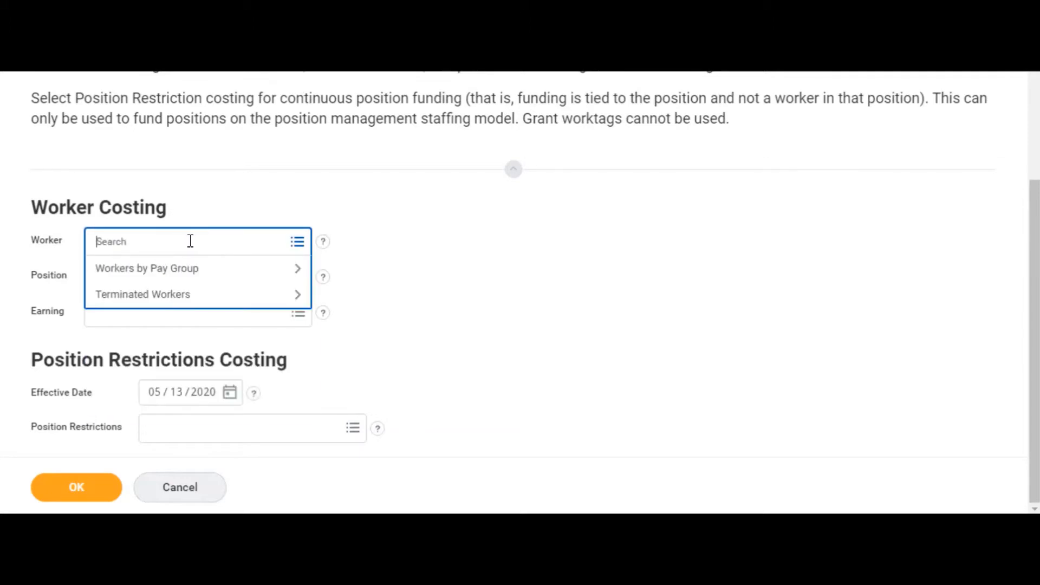
{"action": "key", "text": "Return"}
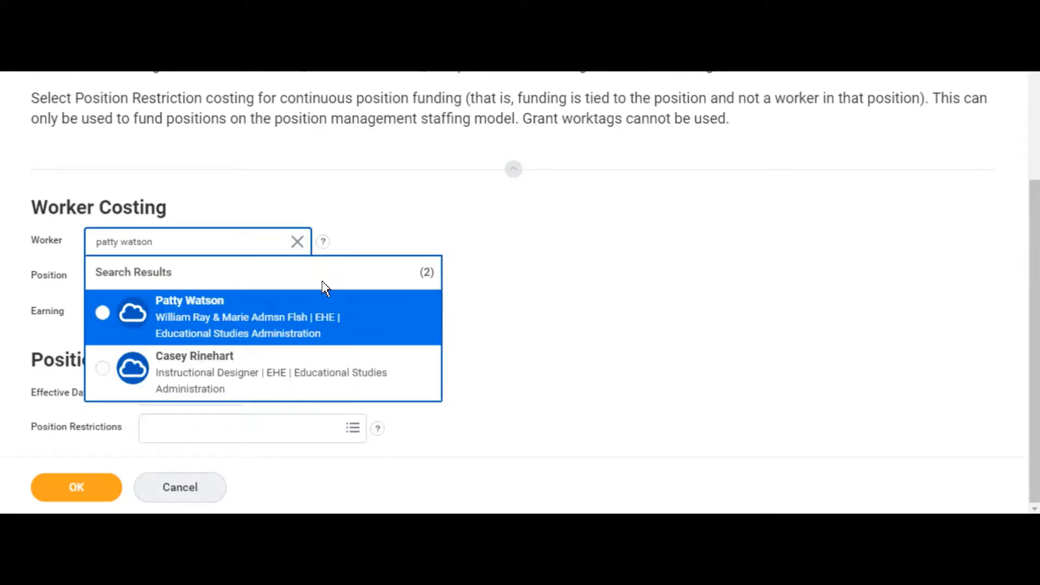
{"action": "left_click", "coordinate": [306, 309]}
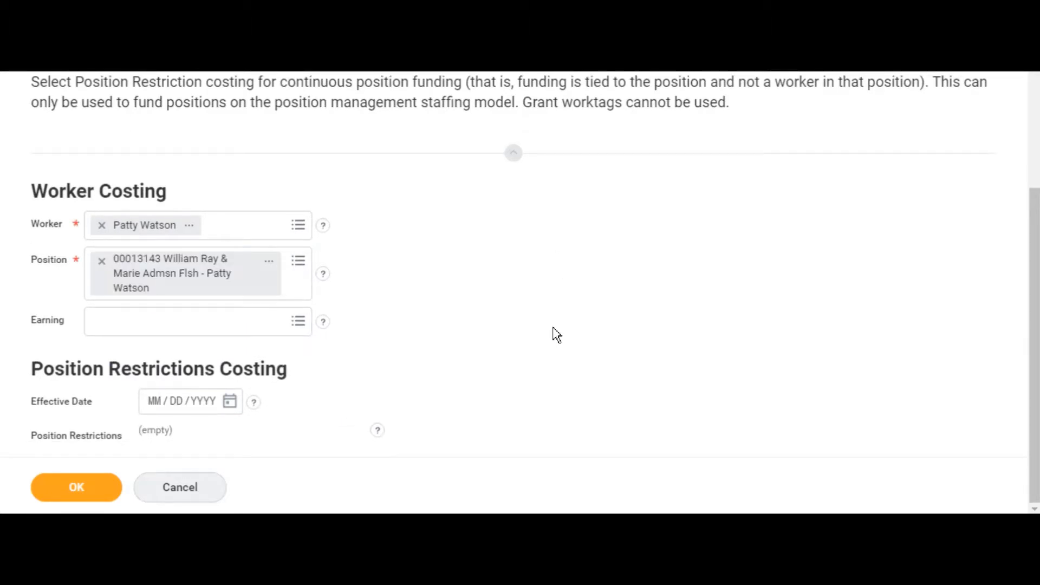
Step: Check the Position field's choices for any future positions of the selected worker
{"action": "left_click", "coordinate": [298, 261]}
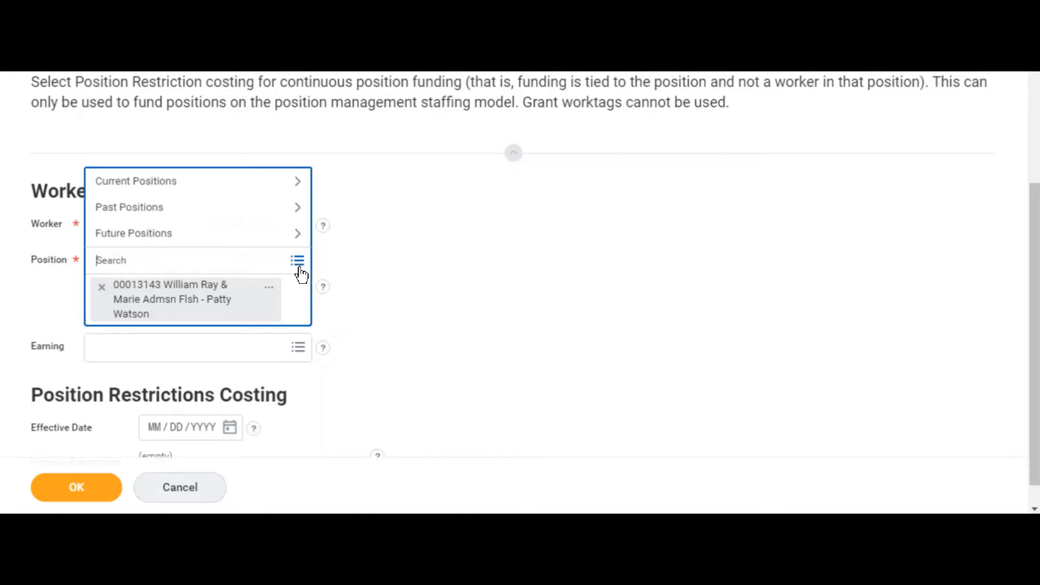
{"action": "left_click", "coordinate": [283, 240]}
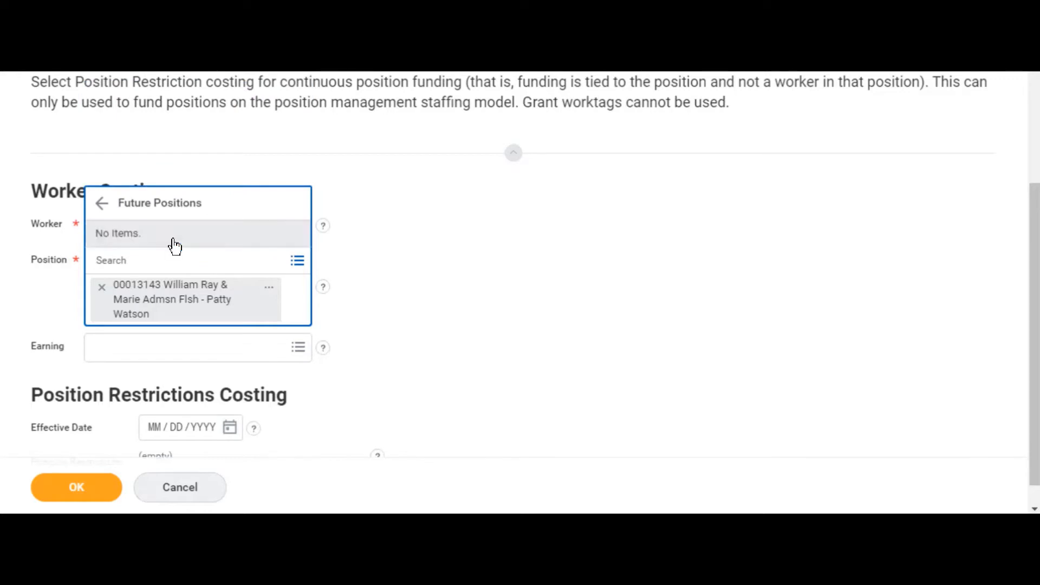
{"action": "left_click", "coordinate": [445, 314]}
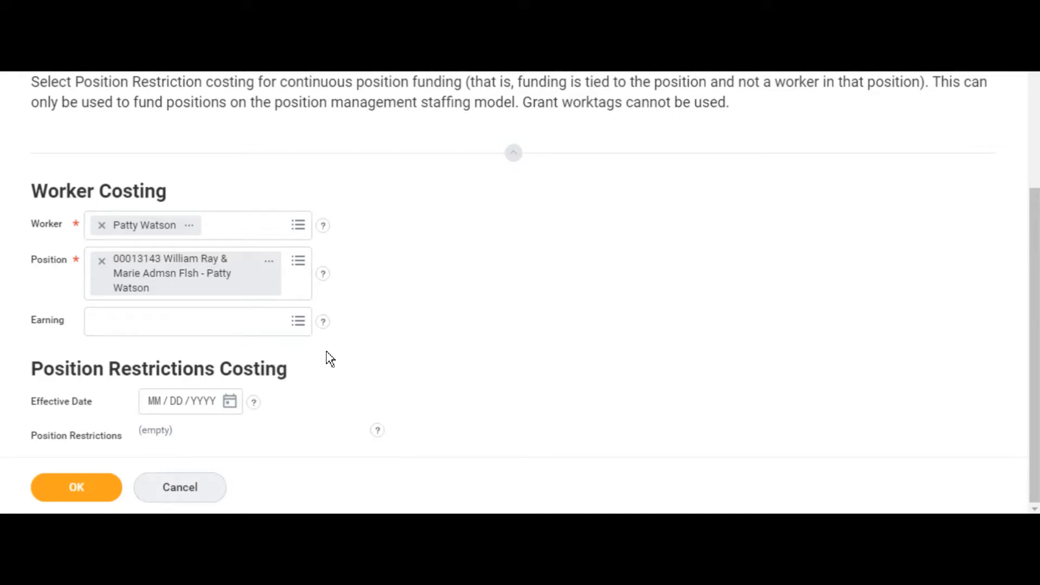
Step: Read the help note for the Earning field and close it
{"action": "left_click", "coordinate": [323, 324]}
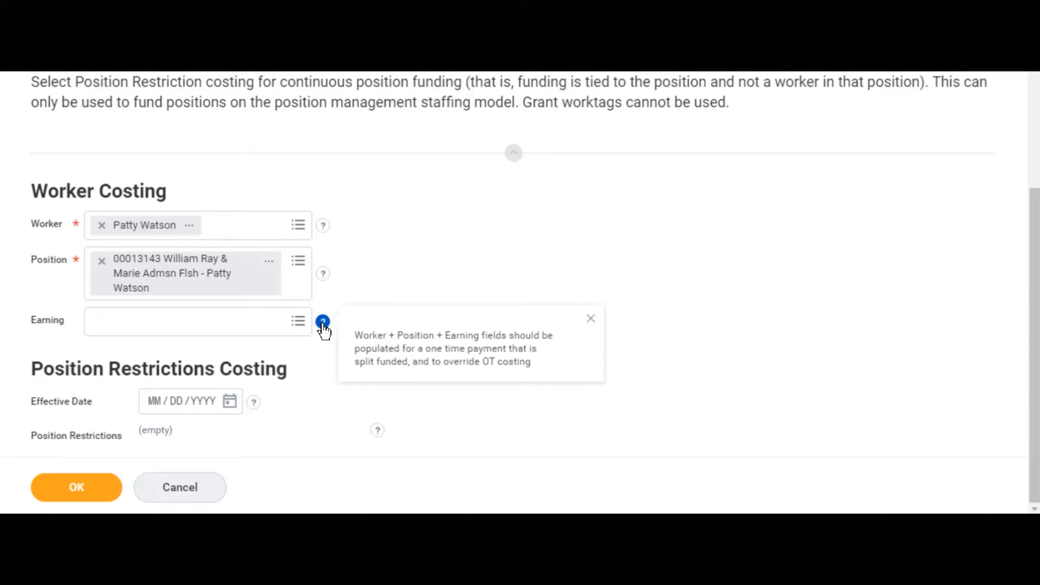
{"action": "left_click", "coordinate": [323, 325]}
{"action": "left_click", "coordinate": [323, 325]}
{"action": "left_click", "coordinate": [591, 320]}
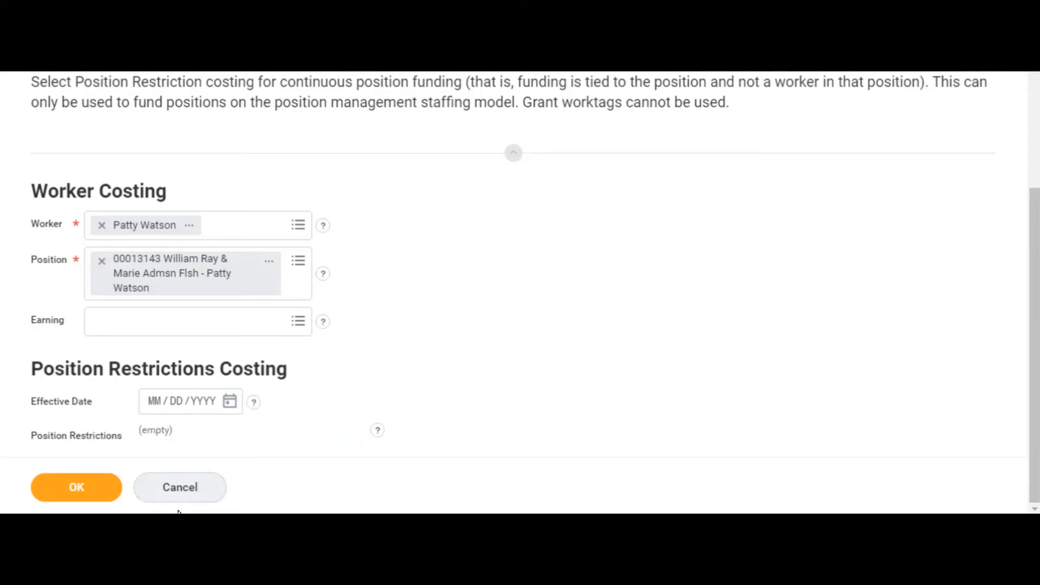
Step: Confirm the worker and position to open the costing allocation form, and dismiss its Help Available message
{"action": "left_click", "coordinate": [99, 493]}
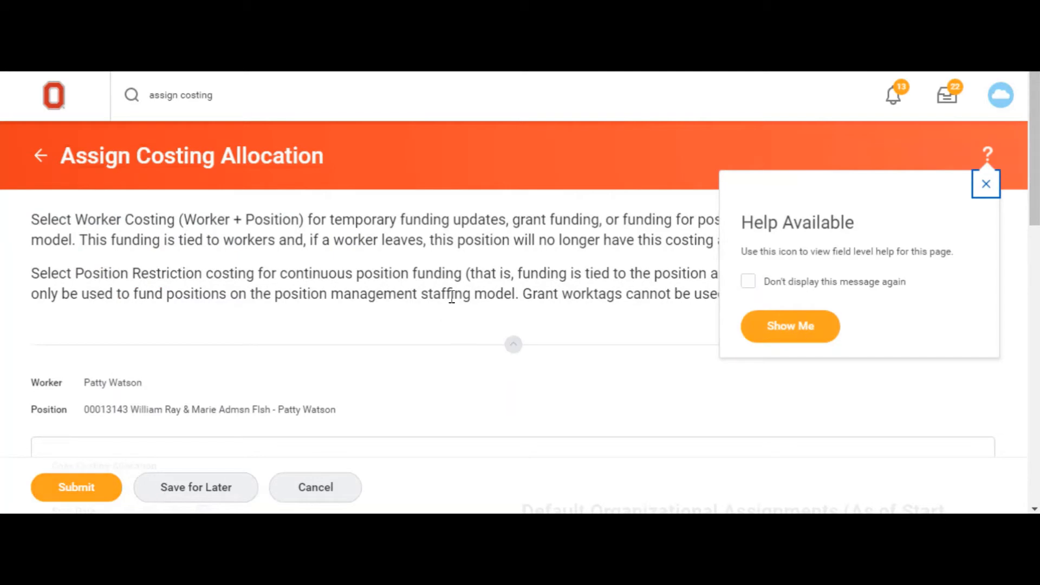
{"action": "scroll", "coordinate": [451, 298], "scroll_direction": "down", "scroll_amount": 3}
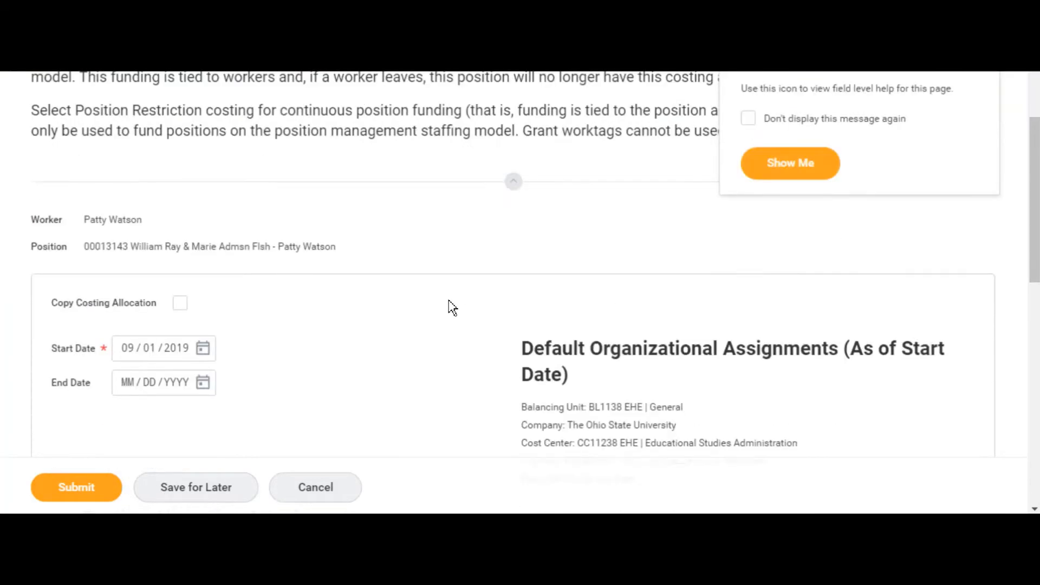
{"action": "scroll", "coordinate": [820, 206], "scroll_direction": "up", "scroll_amount": 2}
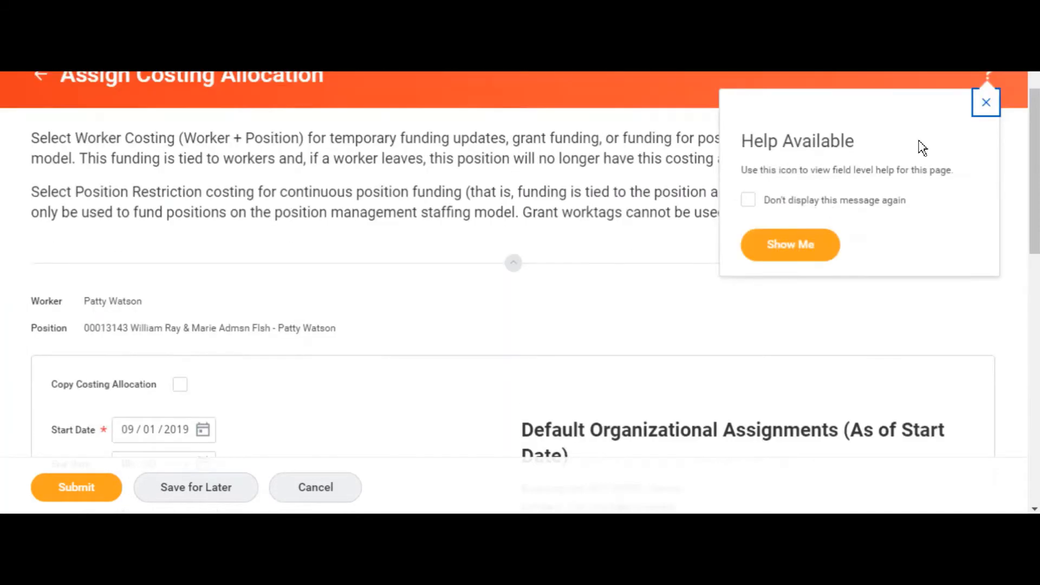
{"action": "left_click", "coordinate": [985, 103]}
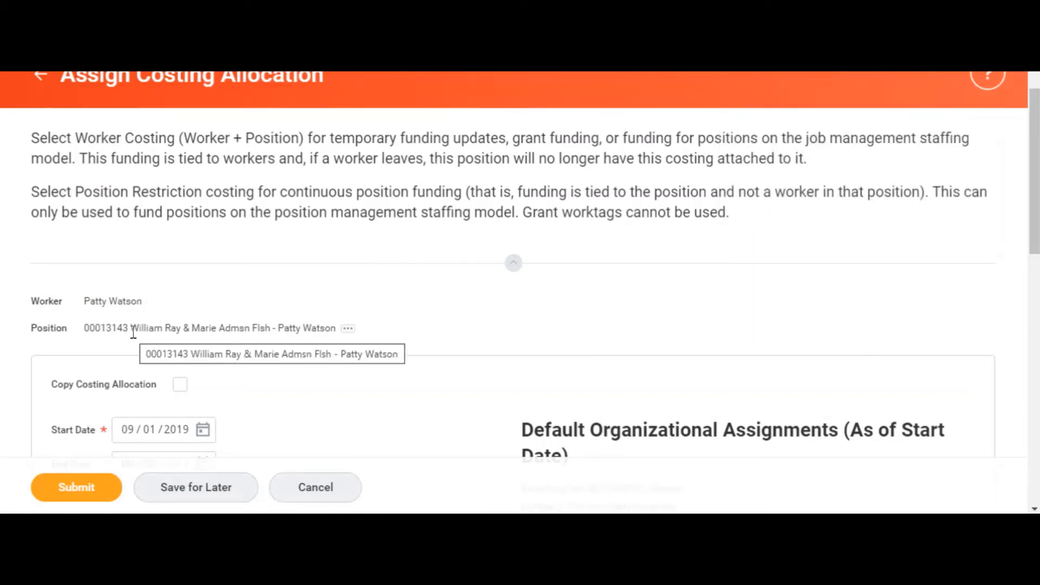
Step: Examine the allocation's start and end dates, the default organizational assignments and the worktag columns of the costing row
{"action": "scroll", "coordinate": [452, 345], "scroll_direction": "down", "scroll_amount": 3}
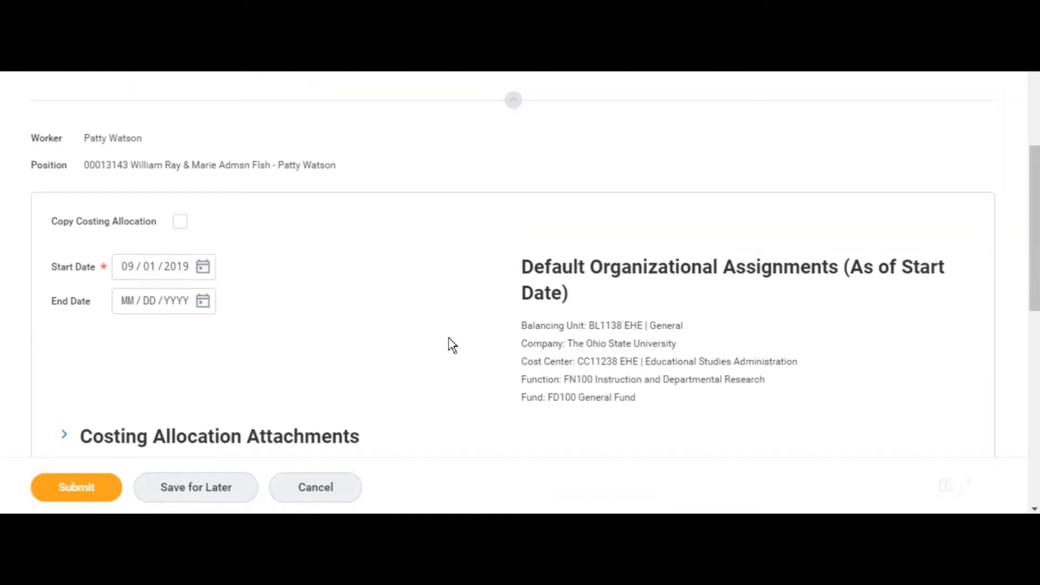
{"action": "scroll", "coordinate": [452, 345], "scroll_direction": "down", "scroll_amount": 6}
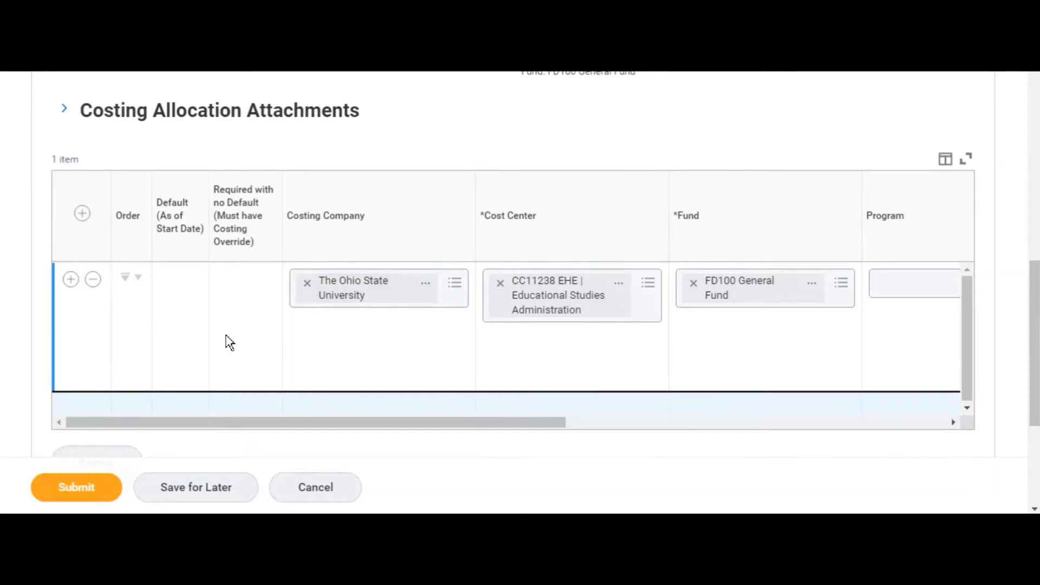
{"action": "scroll", "coordinate": [230, 341], "scroll_direction": "up", "scroll_amount": 3}
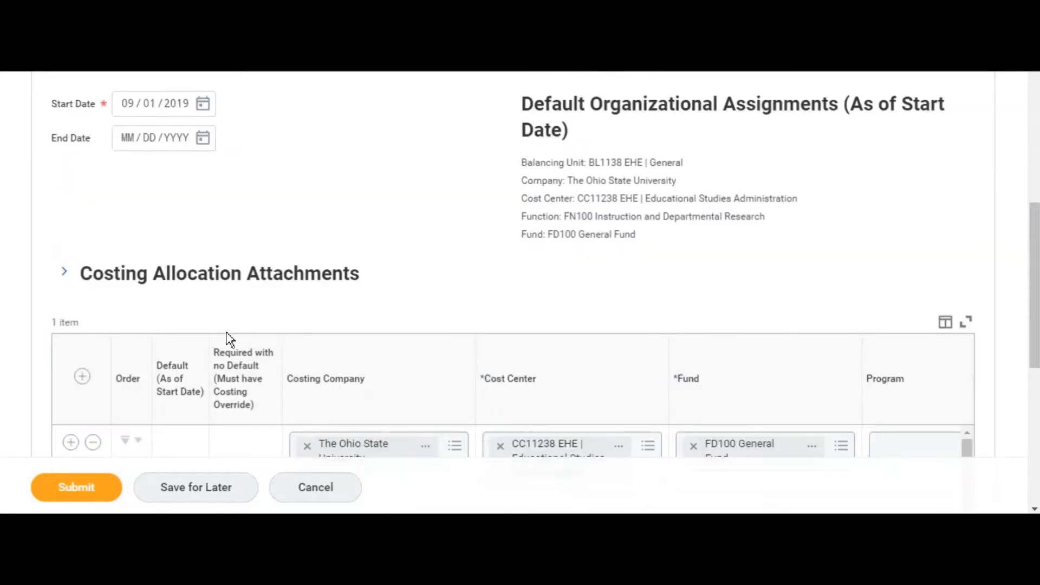
{"action": "scroll", "coordinate": [230, 340], "scroll_direction": "up", "scroll_amount": 2}
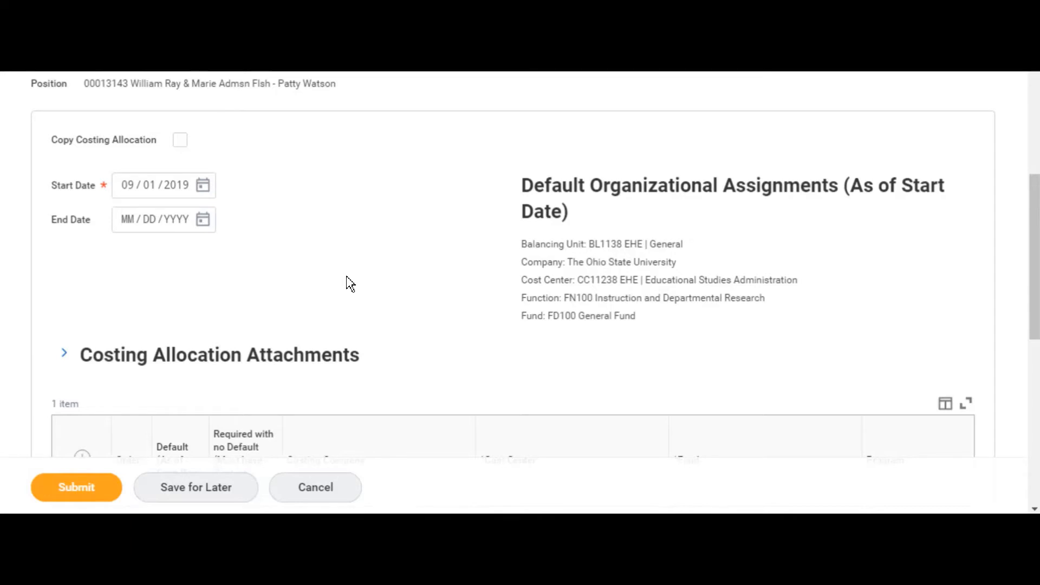
{"action": "scroll", "coordinate": [350, 282], "scroll_direction": "down", "scroll_amount": 5}
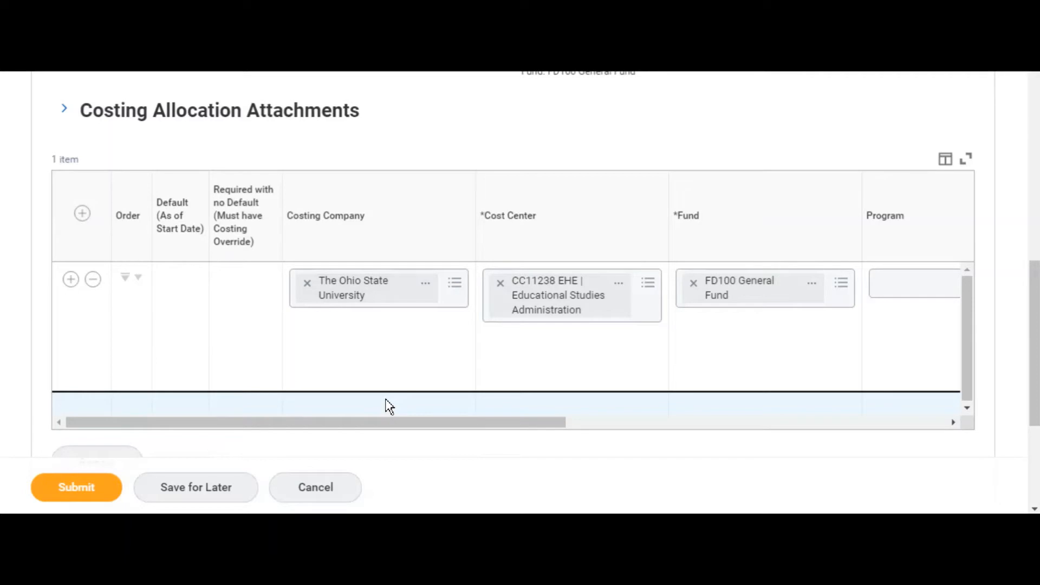
{"action": "scroll", "coordinate": [389, 406], "scroll_direction": "up", "scroll_amount": 5}
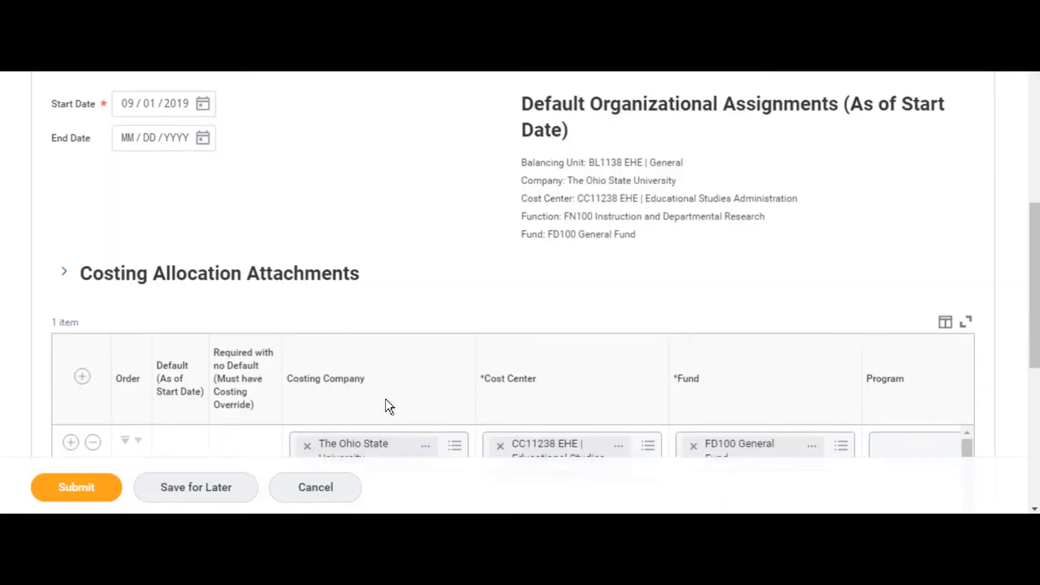
{"action": "scroll", "coordinate": [389, 406], "scroll_direction": "down", "scroll_amount": 3}
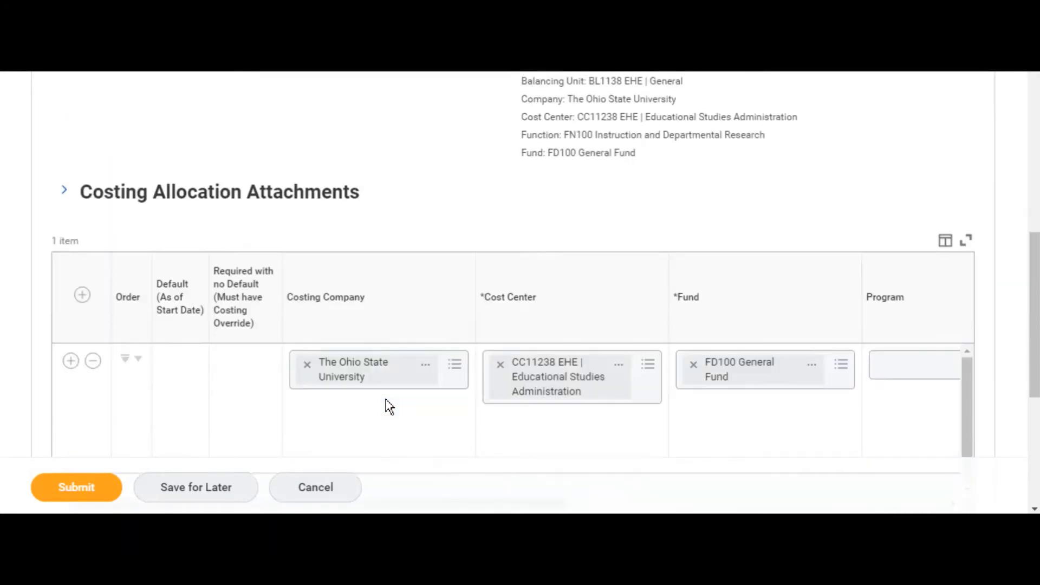
{"action": "scroll", "coordinate": [389, 406], "scroll_direction": "down", "scroll_amount": 2}
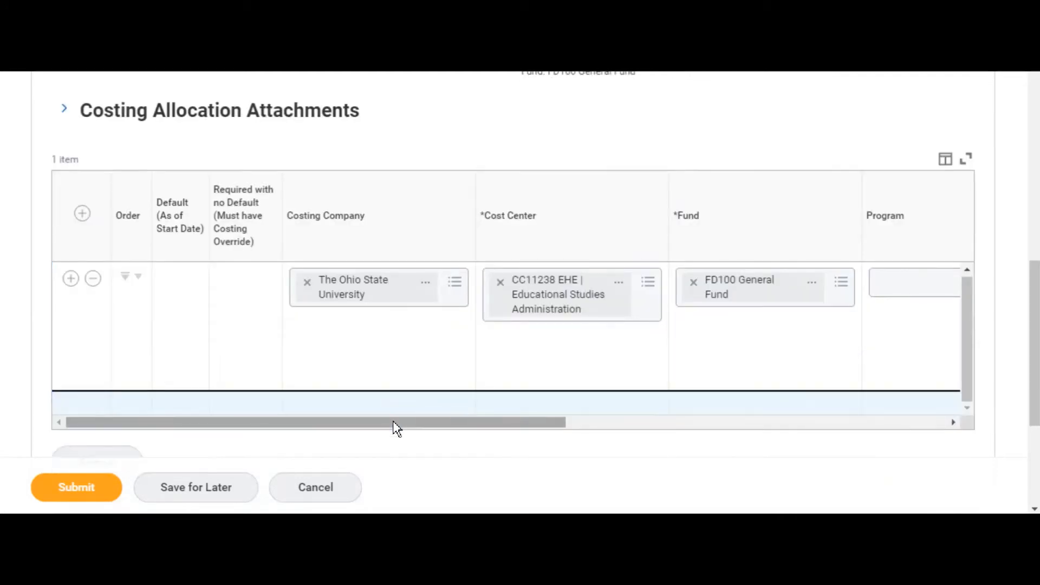
{"action": "left_click_drag", "start_coordinate": [394, 426], "coordinate": [821, 421]}
{"action": "left_click_drag", "start_coordinate": [727, 422], "coordinate": [430, 427]}
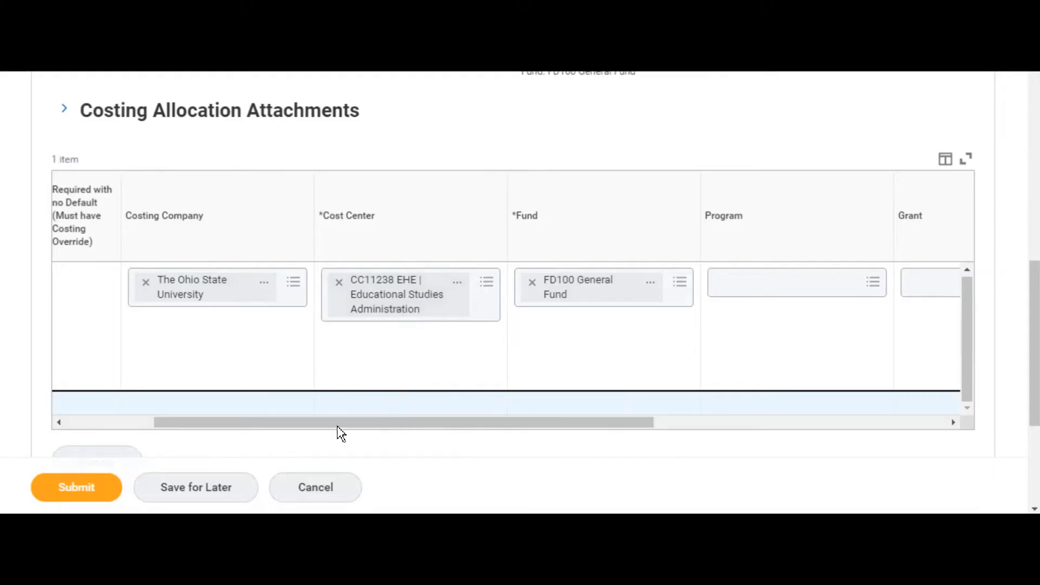
Step: Copy the existing costing allocation into a new allocation interval
{"action": "scroll", "coordinate": [401, 151], "scroll_direction": "up", "scroll_amount": 3}
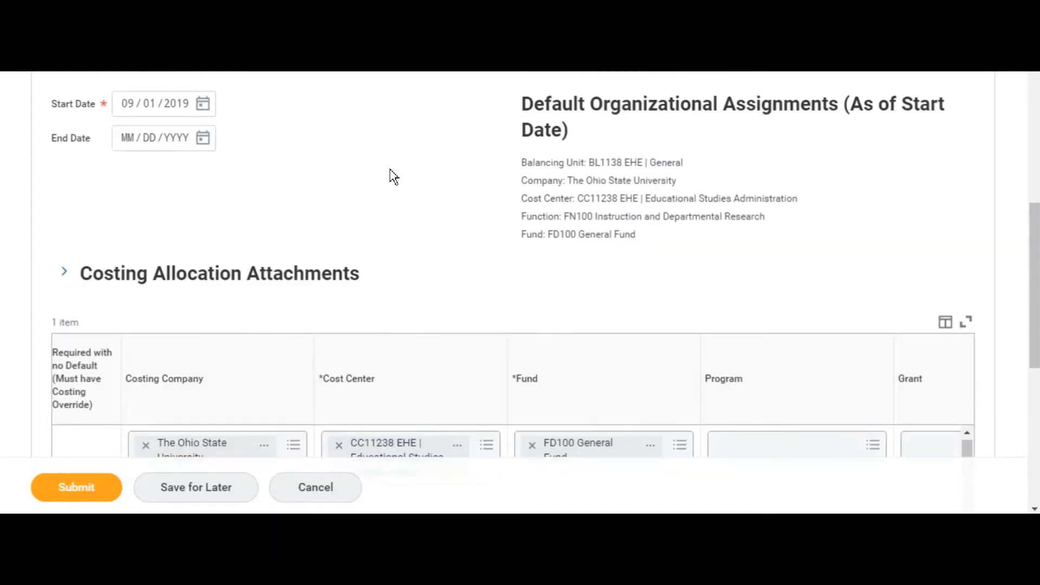
{"action": "scroll", "coordinate": [393, 176], "scroll_direction": "up", "scroll_amount": 2}
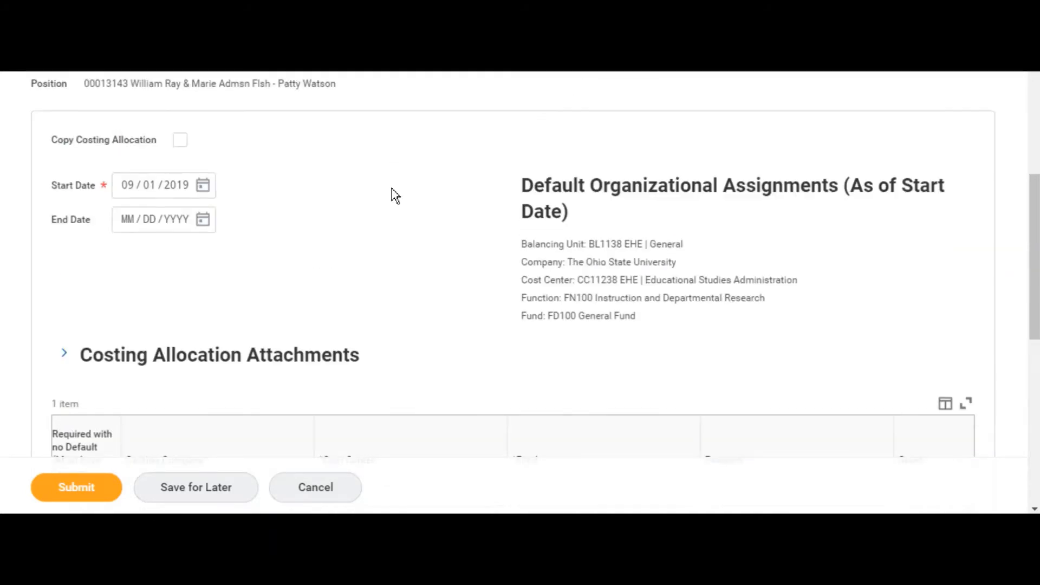
{"action": "left_click", "coordinate": [181, 142]}
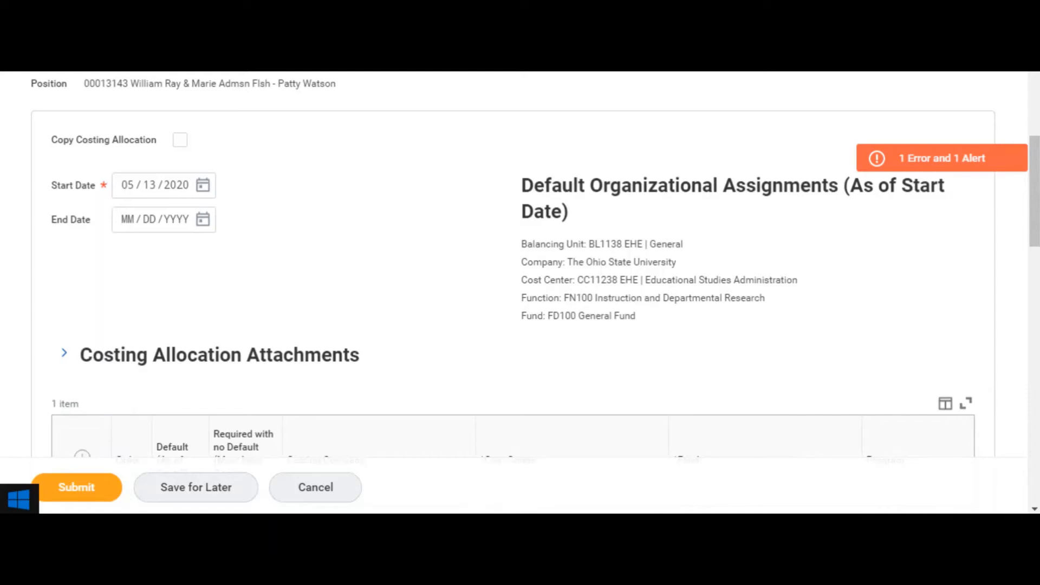
Step: Compare the copied allocation interval with the original one, and read the error and alert details about their dates
{"action": "scroll", "coordinate": [587, 348], "scroll_direction": "down", "scroll_amount": 10}
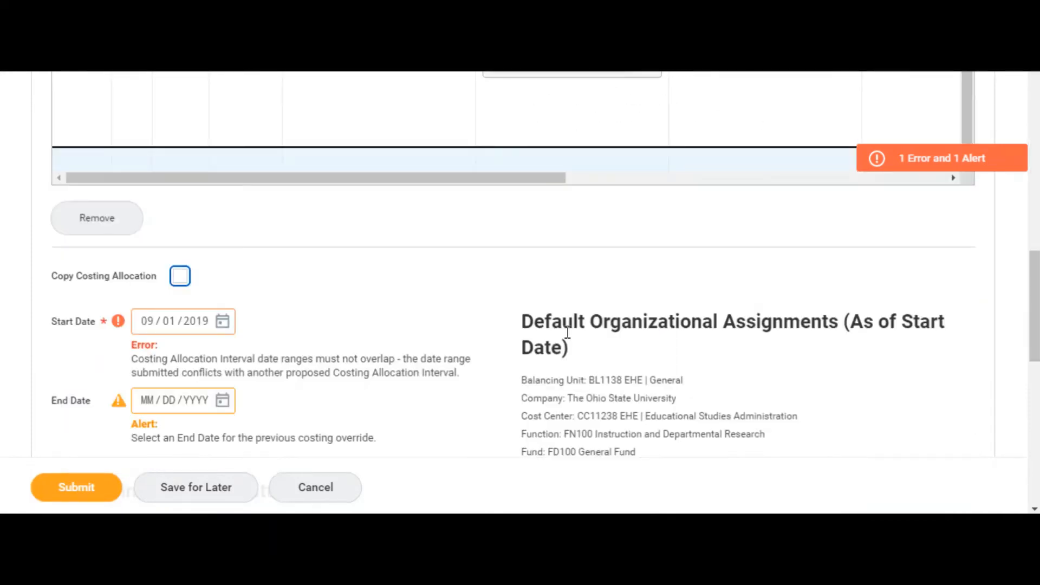
{"action": "scroll", "coordinate": [565, 333], "scroll_direction": "down", "scroll_amount": 3}
{"action": "scroll", "coordinate": [565, 338], "scroll_direction": "up", "scroll_amount": 12}
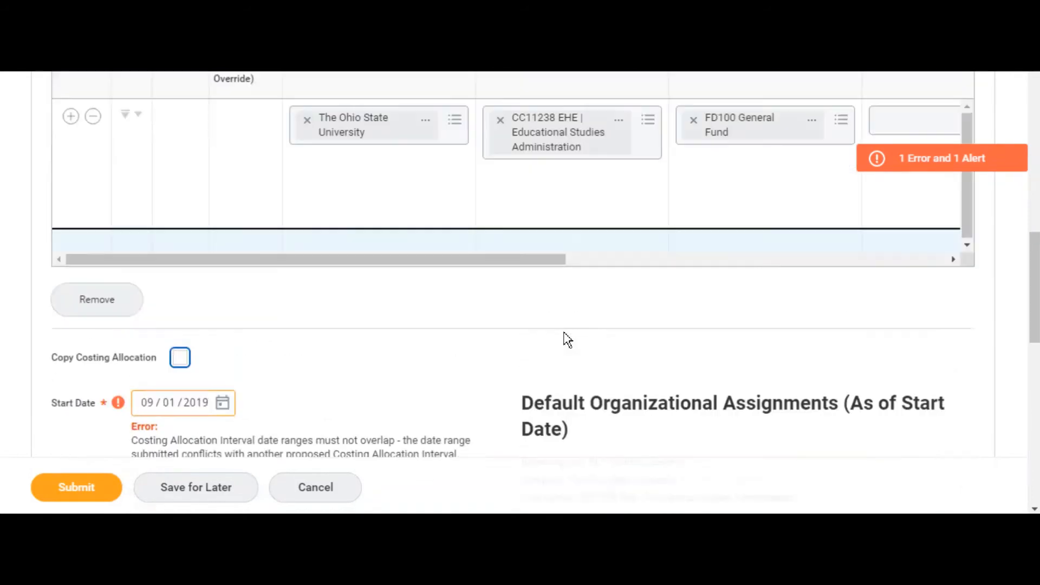
{"action": "scroll", "coordinate": [563, 339], "scroll_direction": "up", "scroll_amount": 2}
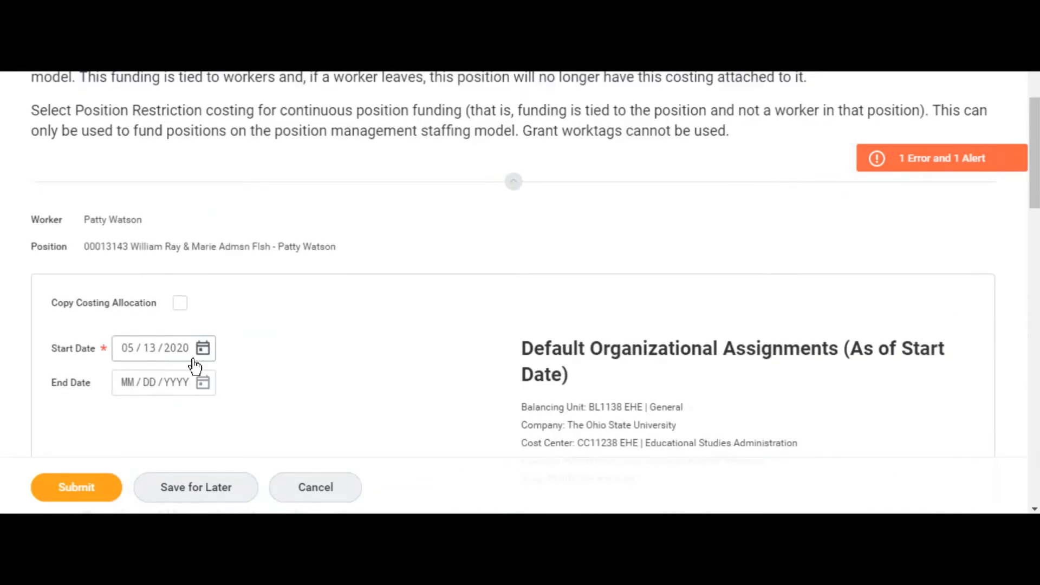
{"action": "scroll", "coordinate": [421, 362], "scroll_direction": "down", "scroll_amount": 4}
{"action": "scroll", "coordinate": [421, 363], "scroll_direction": "up", "scroll_amount": 5}
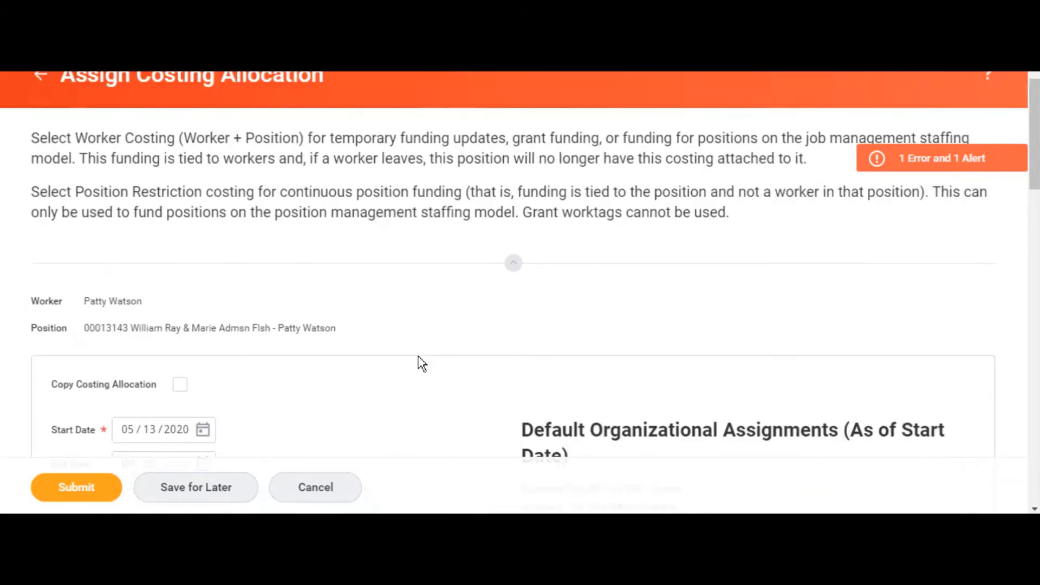
{"action": "scroll", "coordinate": [425, 362], "scroll_direction": "down", "scroll_amount": 1}
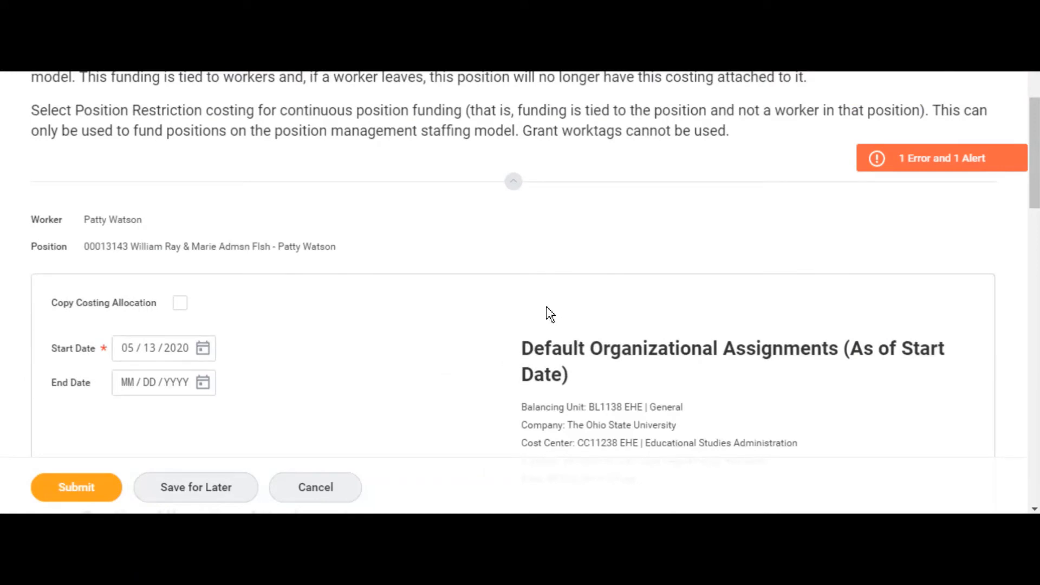
{"action": "left_click", "coordinate": [912, 172]}
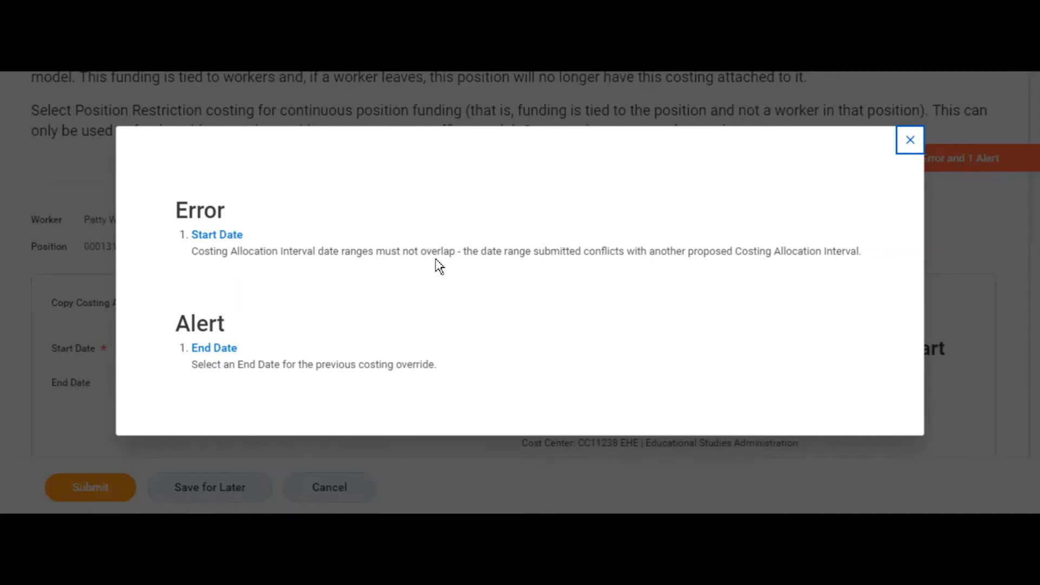
{"action": "left_click", "coordinate": [910, 140]}
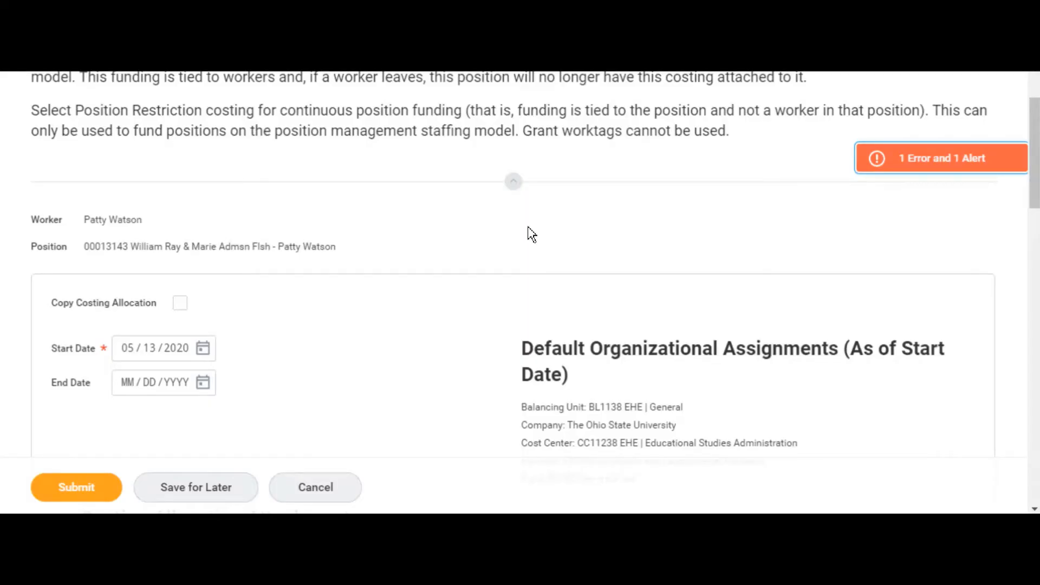
Step: Set the End Date of the original costing allocation, the one starting 09/01/2019, to 05/31/2020
{"action": "scroll", "coordinate": [529, 244], "scroll_direction": "down", "scroll_amount": 10}
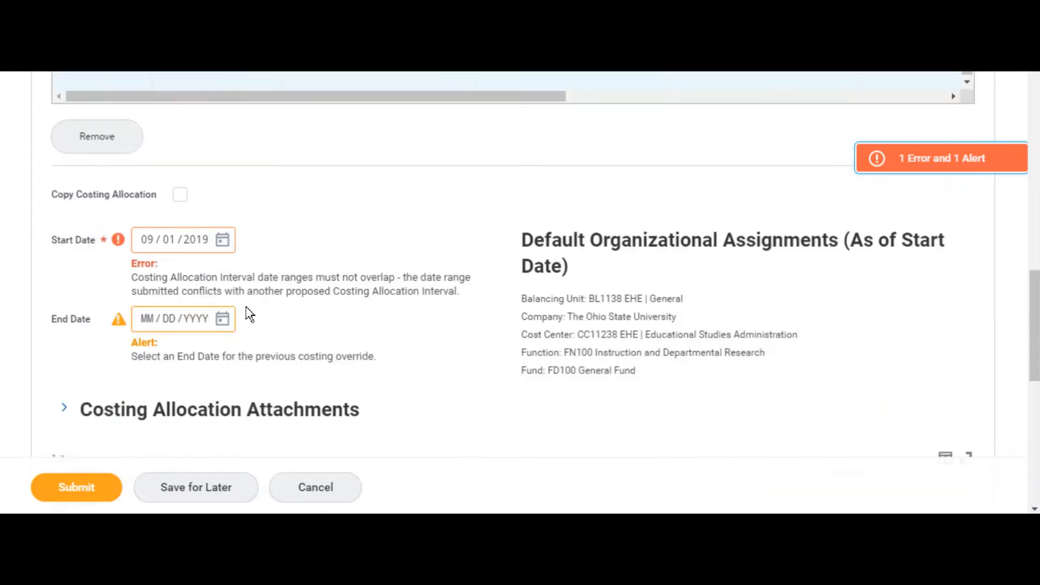
{"action": "left_click", "coordinate": [222, 319]}
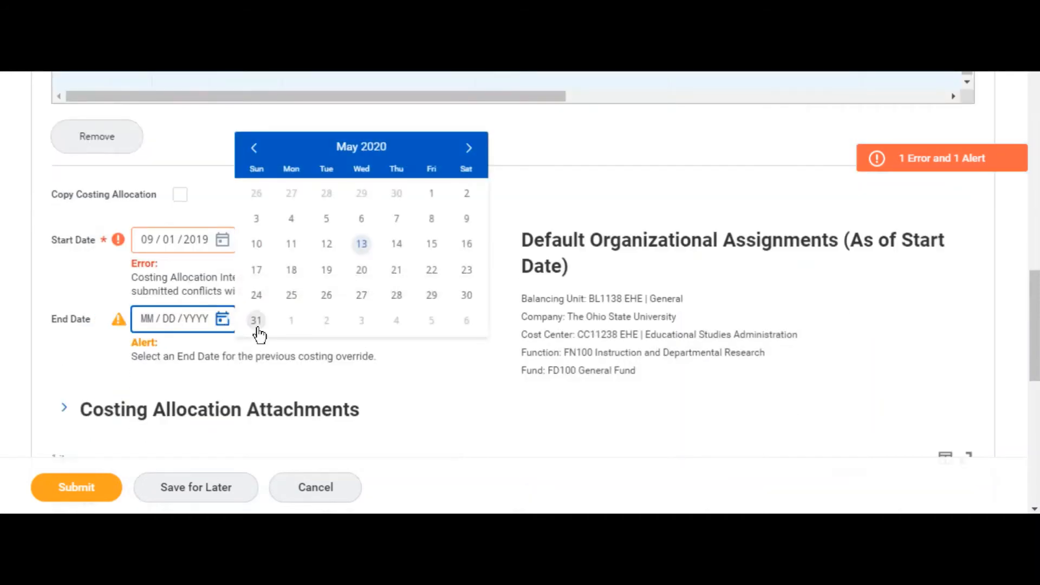
{"action": "left_click", "coordinate": [257, 321]}
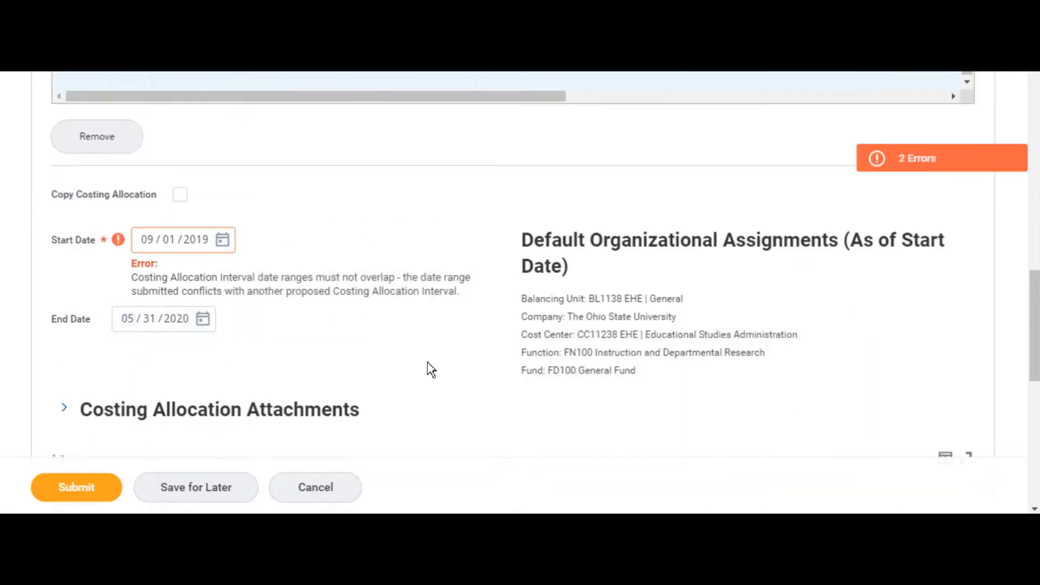
Step: Set the Start Date of the copied costing allocation to 06/01/2020
{"action": "scroll", "coordinate": [429, 368], "scroll_direction": "up", "scroll_amount": 10}
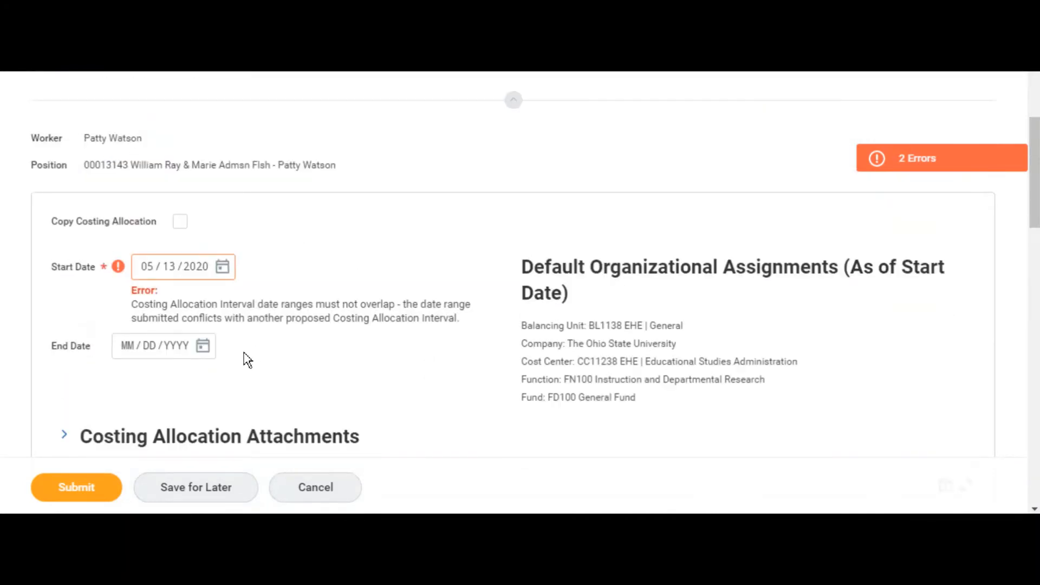
{"action": "left_click", "coordinate": [222, 267]}
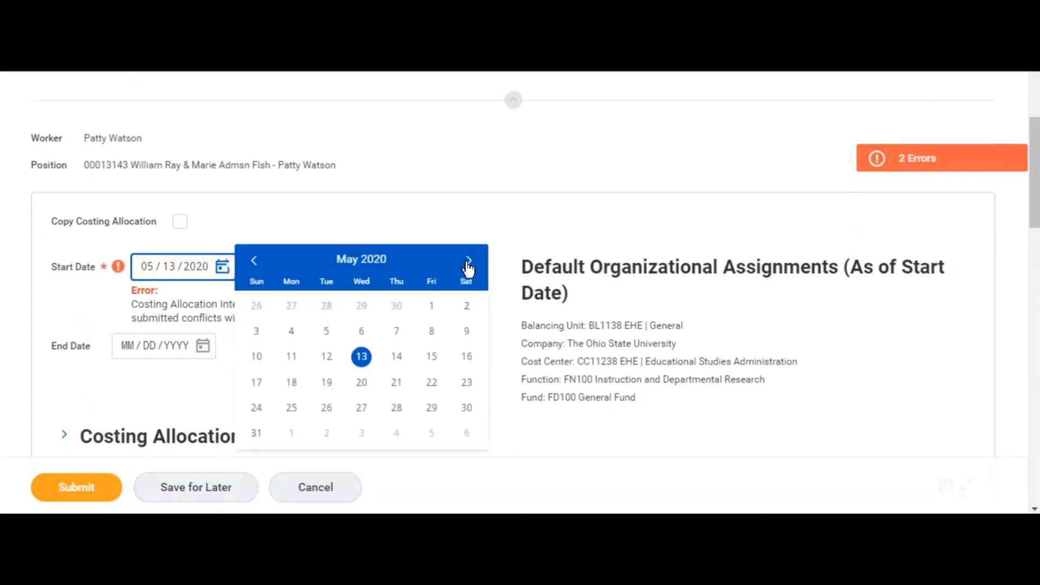
{"action": "left_click", "coordinate": [469, 261]}
{"action": "left_click", "coordinate": [290, 306]}
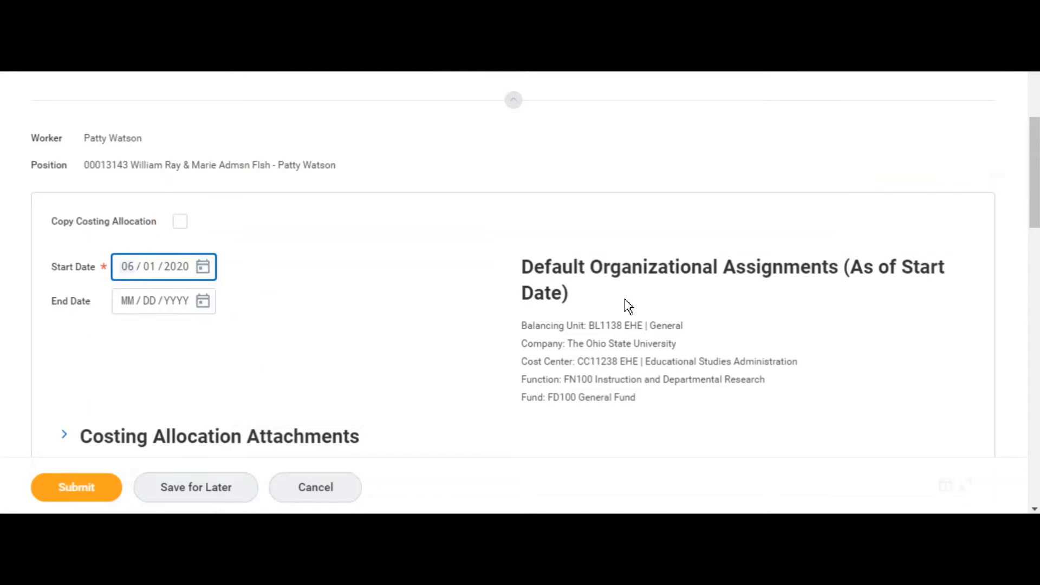
{"action": "left_click", "coordinate": [443, 292]}
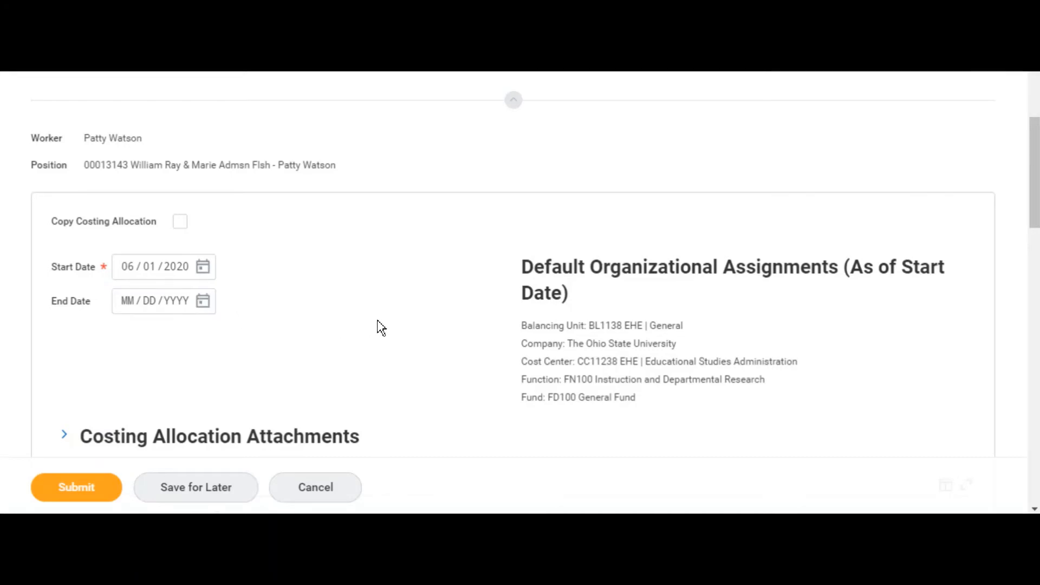
Step: Add a second costing row below the existing row in the new allocation's table
{"action": "scroll", "coordinate": [401, 327], "scroll_direction": "down", "scroll_amount": 5}
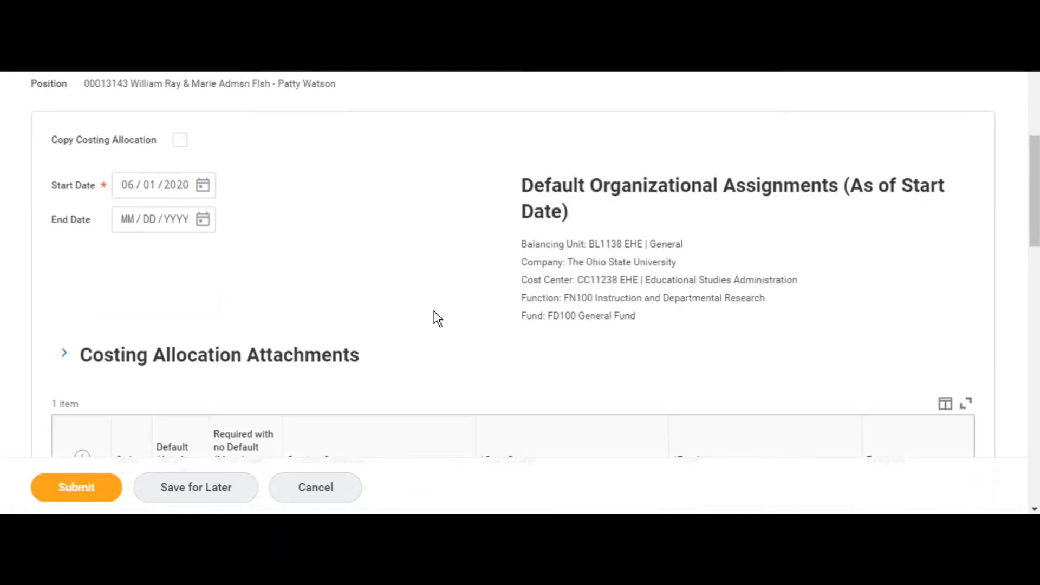
{"action": "scroll", "coordinate": [449, 306], "scroll_direction": "down", "scroll_amount": 2}
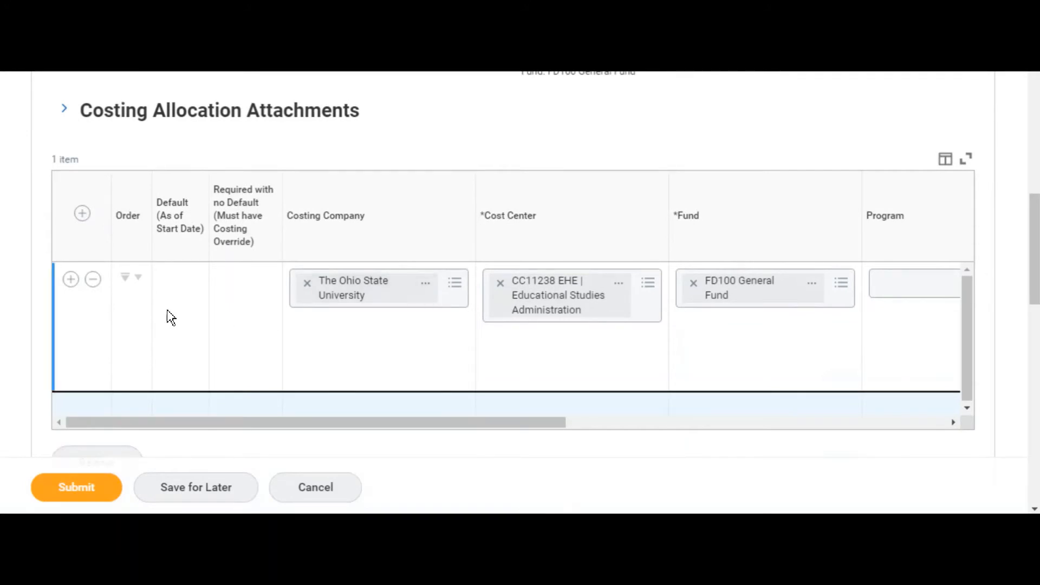
{"action": "left_click", "coordinate": [71, 279]}
{"action": "scroll", "coordinate": [230, 333], "scroll_direction": "down", "scroll_amount": 3}
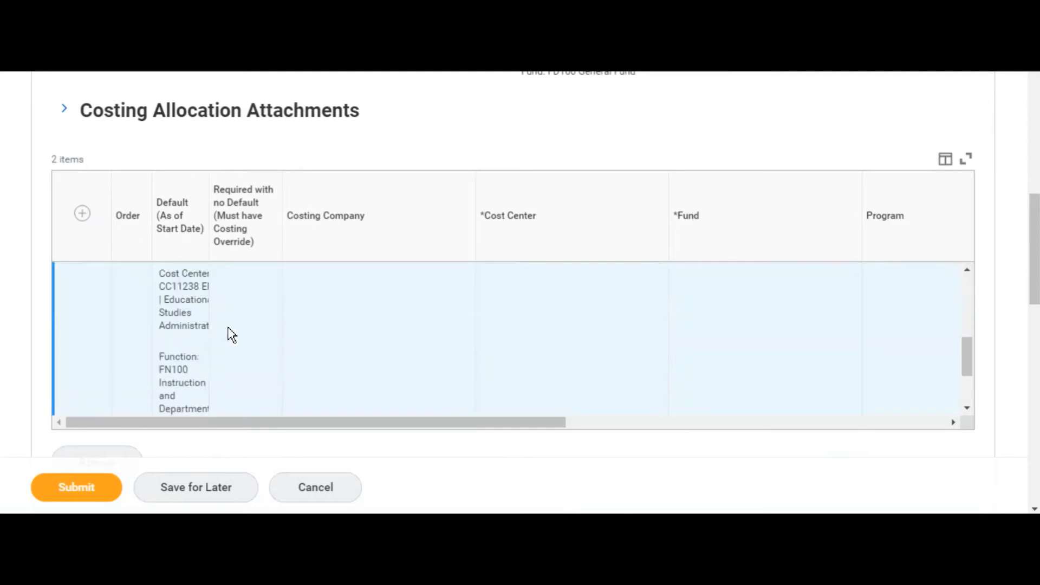
Step: Examine the added row's default values in the enlarged table and compare them with the Default Organizational Assignments
{"action": "left_click", "coordinate": [968, 162]}
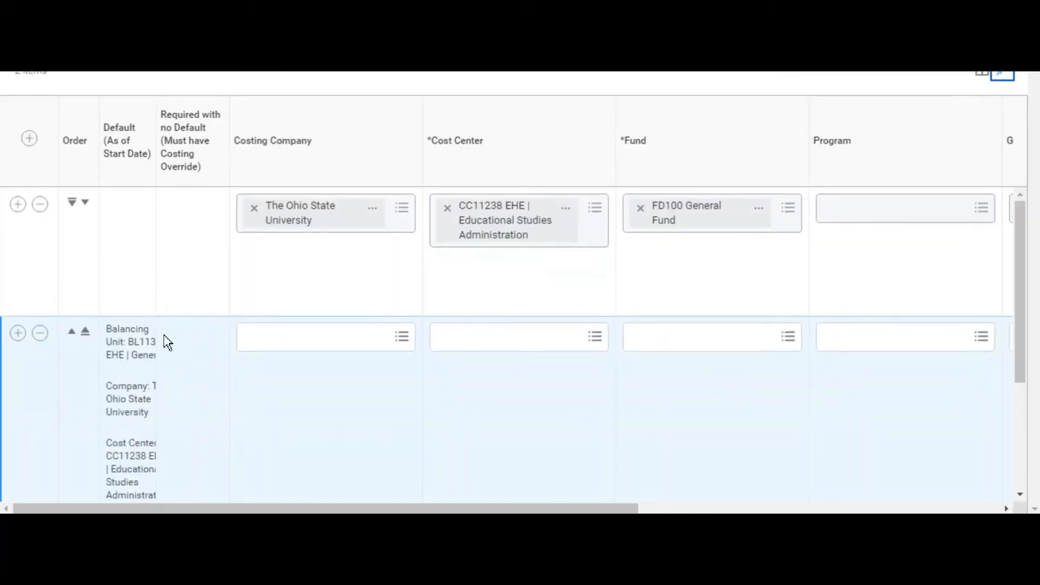
{"action": "scroll", "coordinate": [149, 356], "scroll_direction": "down", "scroll_amount": 3}
{"action": "scroll", "coordinate": [150, 356], "scroll_direction": "up", "scroll_amount": 3}
{"action": "left_click", "coordinate": [1002, 76]}
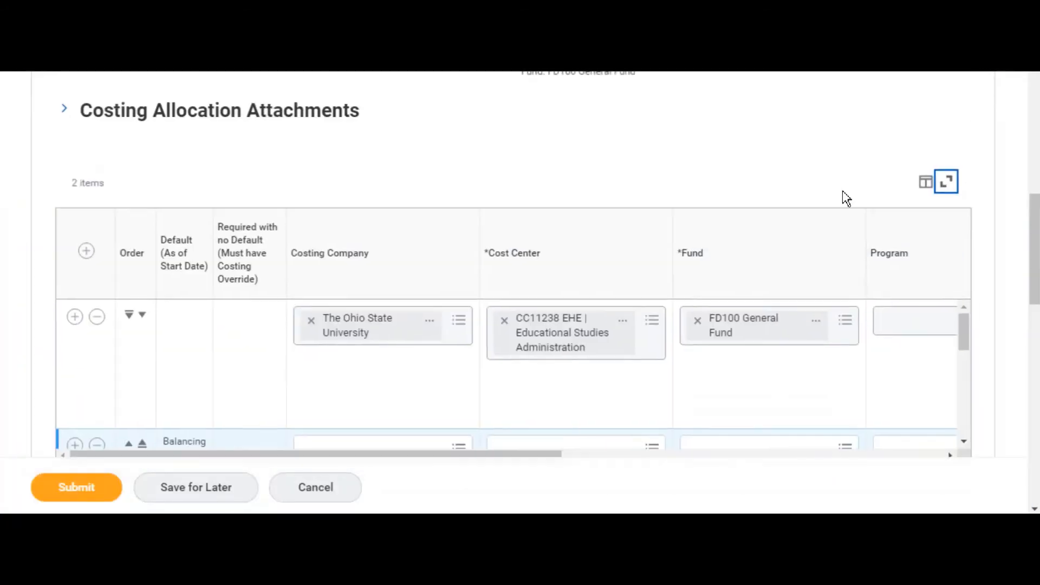
{"action": "scroll", "coordinate": [671, 196], "scroll_direction": "up", "scroll_amount": 3}
{"action": "scroll", "coordinate": [670, 198], "scroll_direction": "up", "scroll_amount": 1}
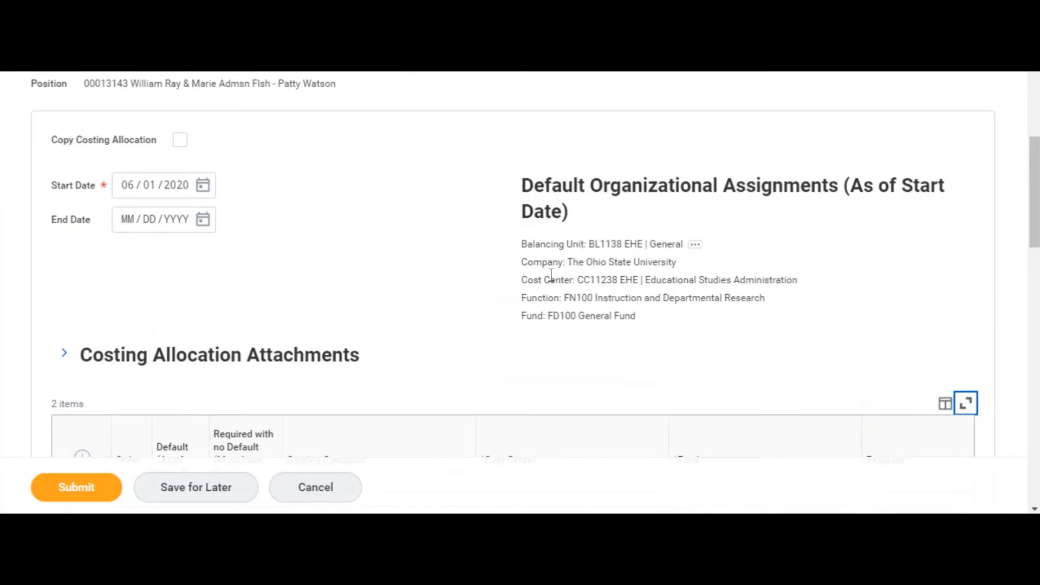
{"action": "scroll", "coordinate": [462, 301], "scroll_direction": "down", "scroll_amount": 4}
{"action": "scroll", "coordinate": [460, 301], "scroll_direction": "down", "scroll_amount": 2}
{"action": "scroll", "coordinate": [470, 303], "scroll_direction": "up", "scroll_amount": 1}
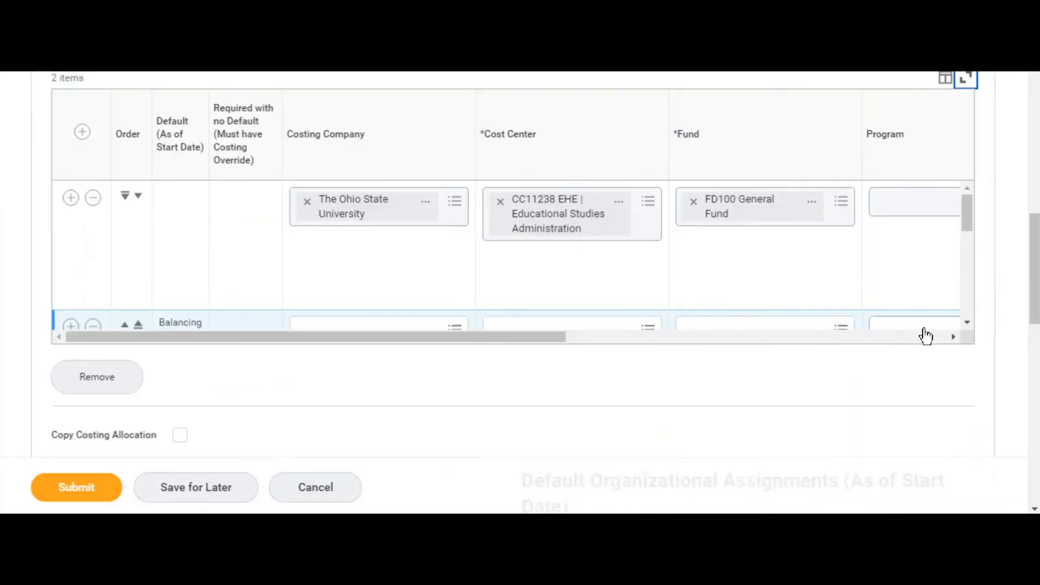
Step: Look up "the ohio" in the added row's Costing Company field and choose The Ohio State University
{"action": "left_click", "coordinate": [968, 324]}
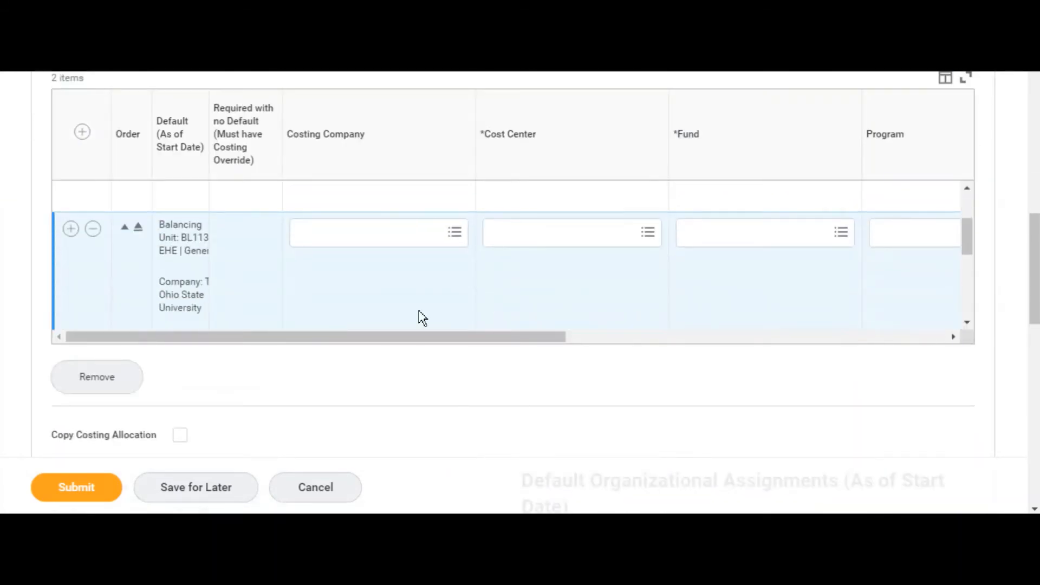
{"action": "left_click", "coordinate": [352, 250]}
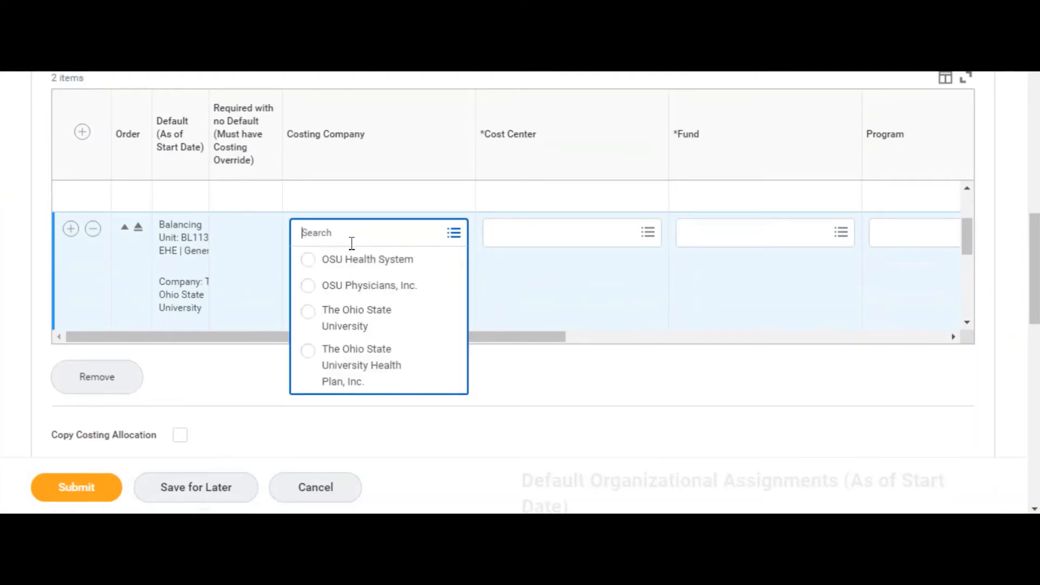
{"action": "left_click", "coordinate": [454, 238]}
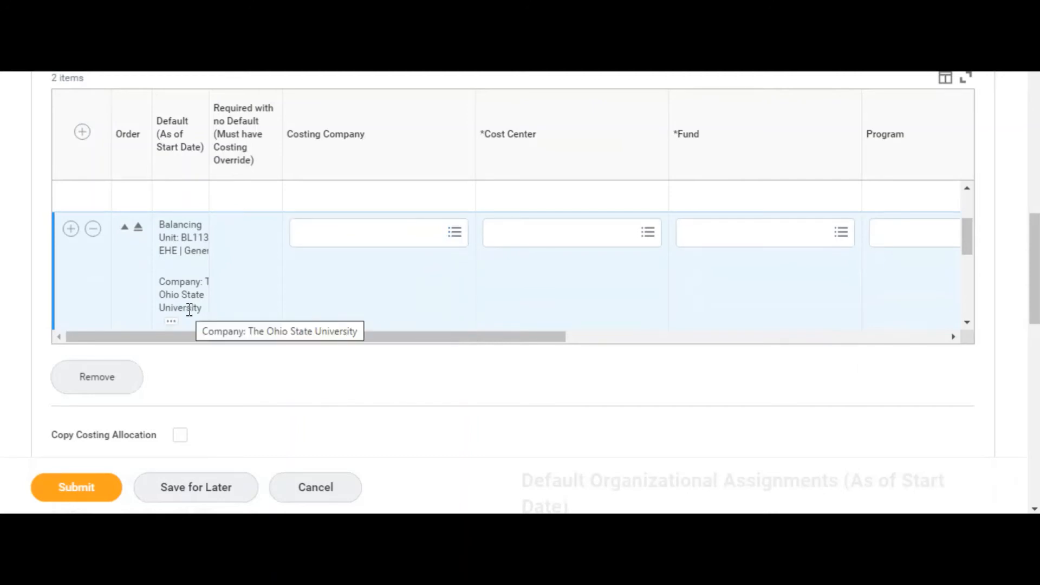
{"action": "left_click", "coordinate": [316, 234]}
{"action": "type", "text": "the o"}
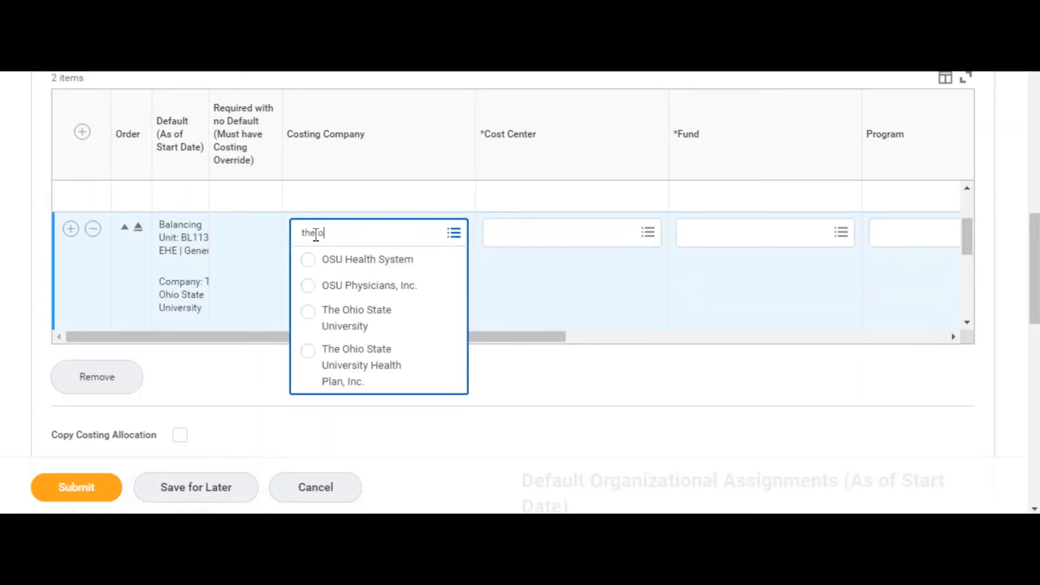
{"action": "type", "text": "hio"}
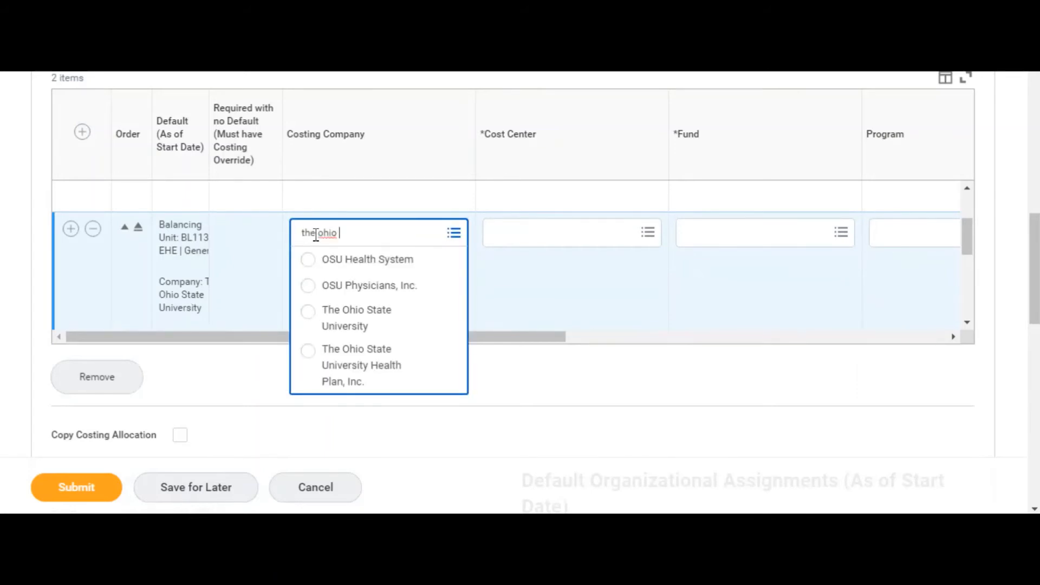
{"action": "left_click", "coordinate": [385, 319]}
Step: Check the added row's default values, and remove The Ohio State University from its Costing Company
{"action": "scroll", "coordinate": [402, 327], "scroll_direction": "down", "scroll_amount": 1}
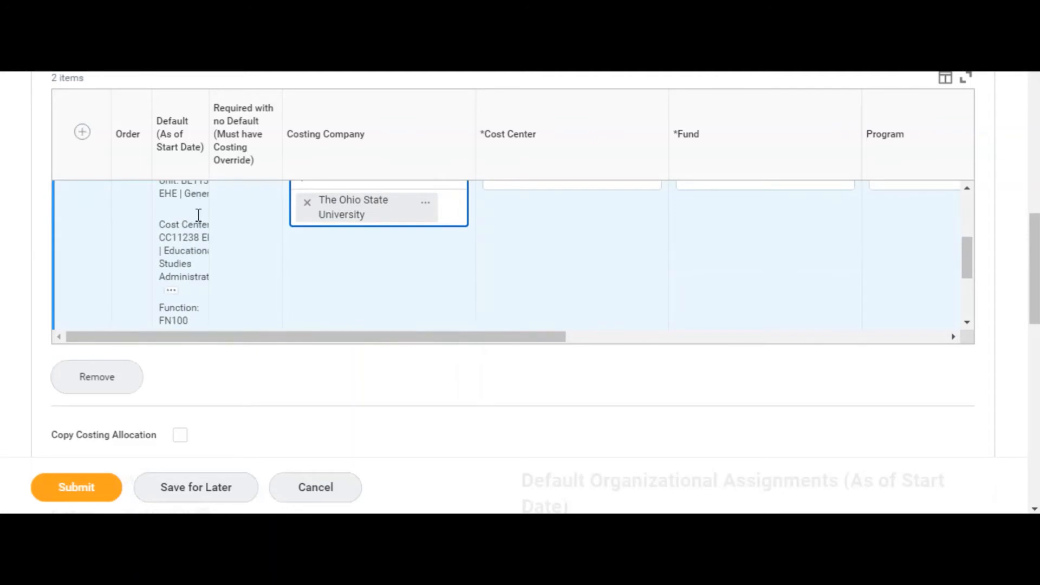
{"action": "scroll", "coordinate": [347, 287], "scroll_direction": "up", "scroll_amount": 1}
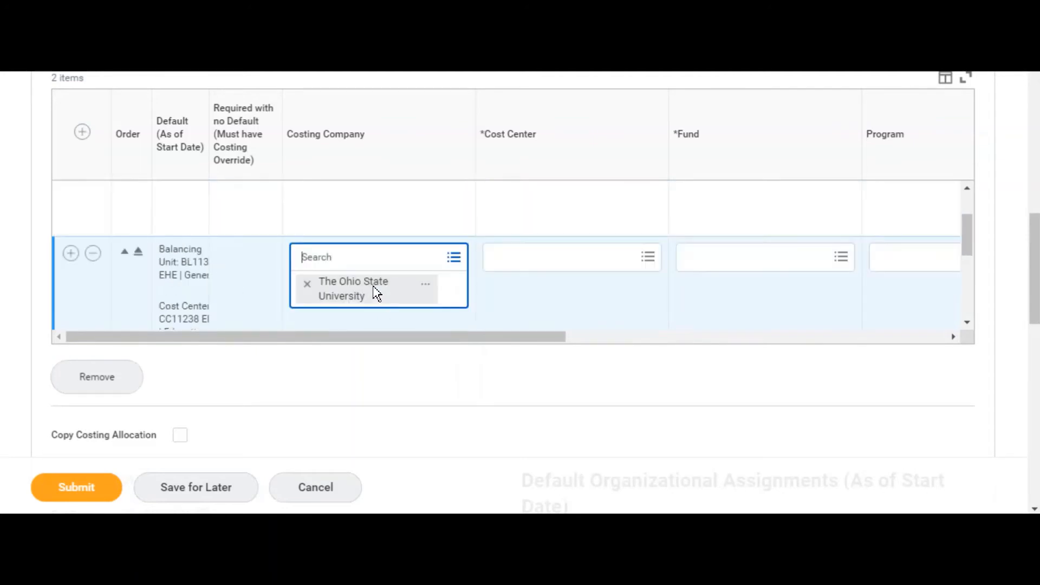
{"action": "left_click", "coordinate": [308, 285]}
Step: Check the added row's default company, and set its Costing Company to The Ohio State University again
{"action": "scroll", "coordinate": [209, 295], "scroll_direction": "down", "scroll_amount": 1}
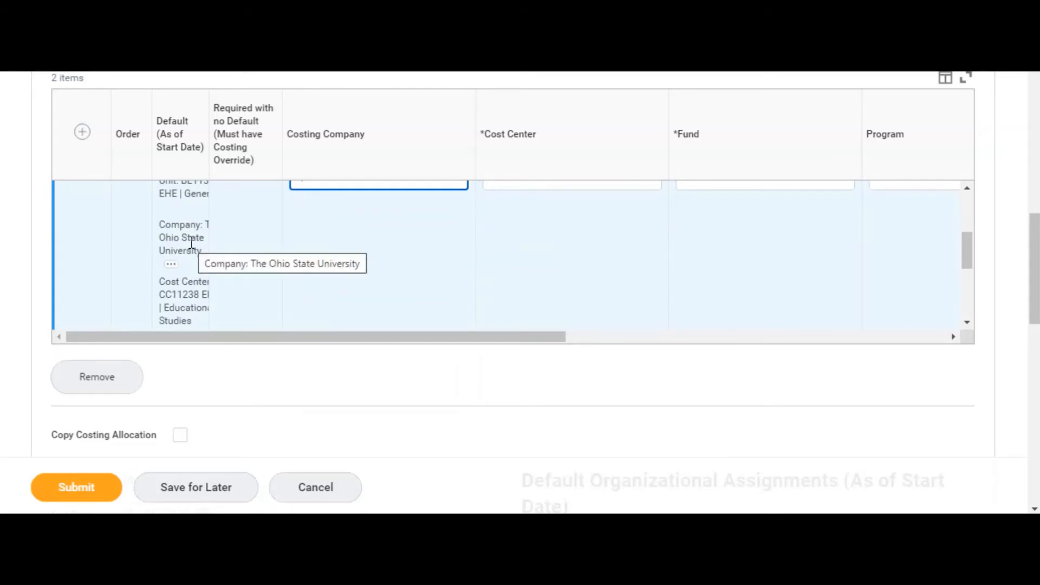
{"action": "left_click", "coordinate": [445, 282]}
{"action": "left_click", "coordinate": [382, 267]}
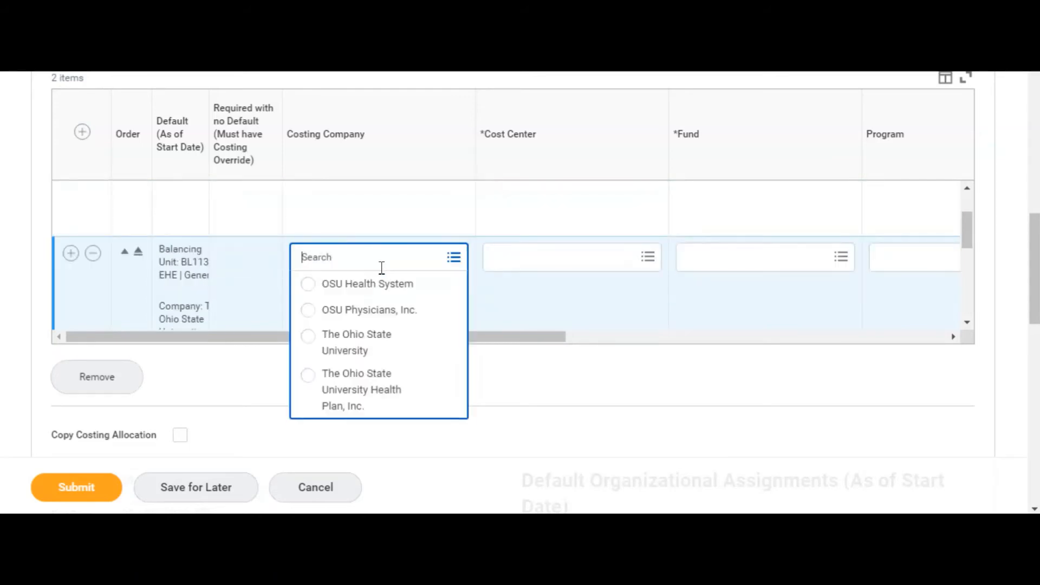
{"action": "left_click", "coordinate": [366, 344]}
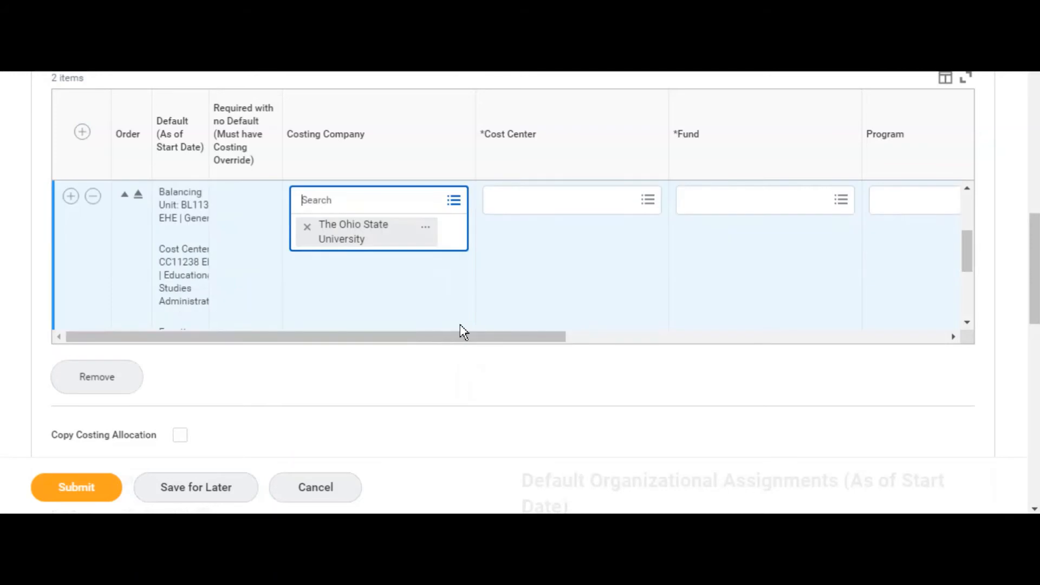
{"action": "left_click", "coordinate": [531, 304]}
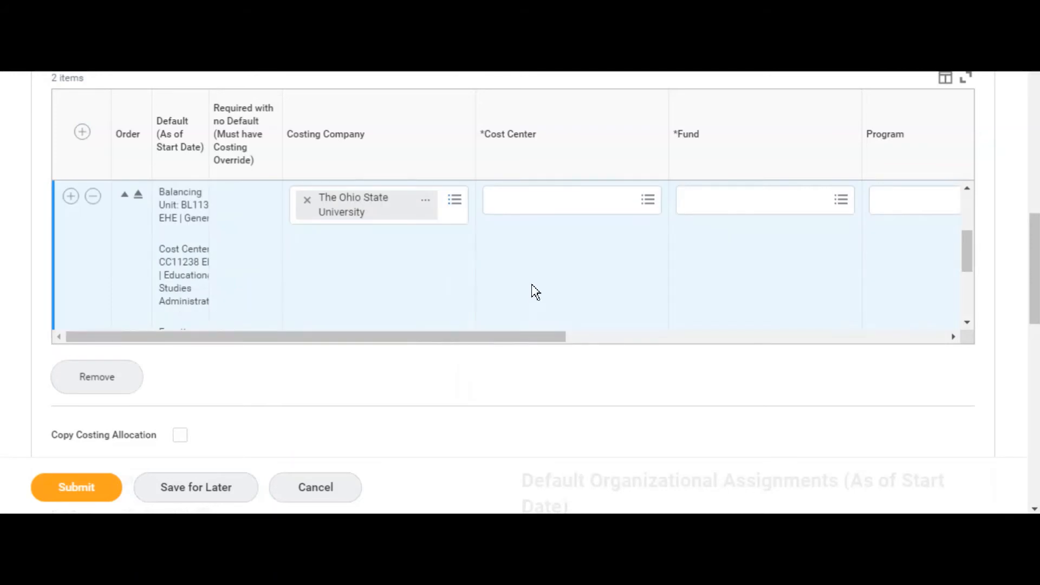
Step: Look up cc11446 and assign CC11446 Student Life | Residence Life as the added row's Cost Center
{"action": "left_click", "coordinate": [526, 205]}
{"action": "type", "text": "cc"}
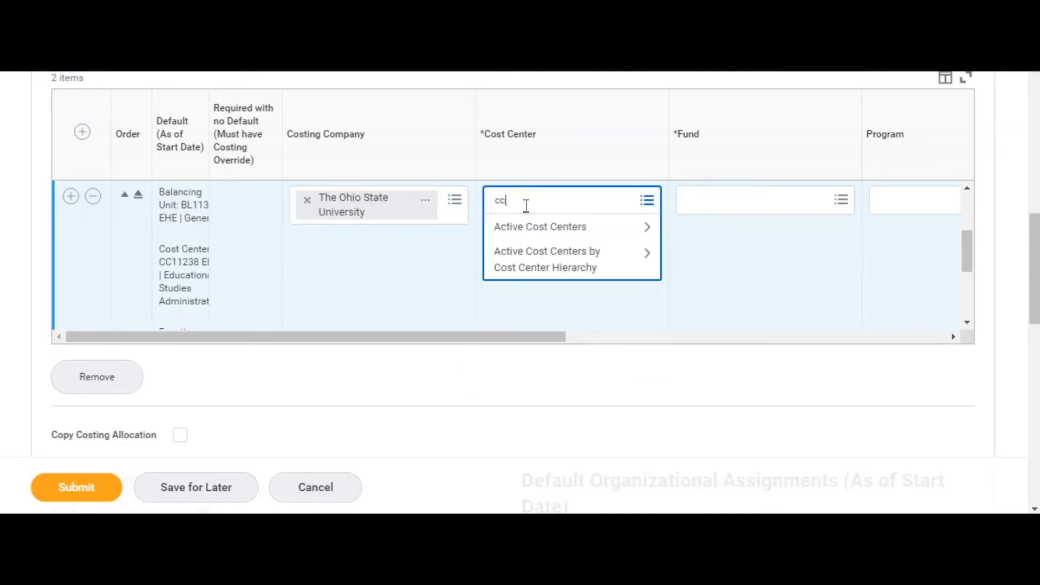
{"action": "type", "text": "1446"}
{"action": "key", "text": "Return"}
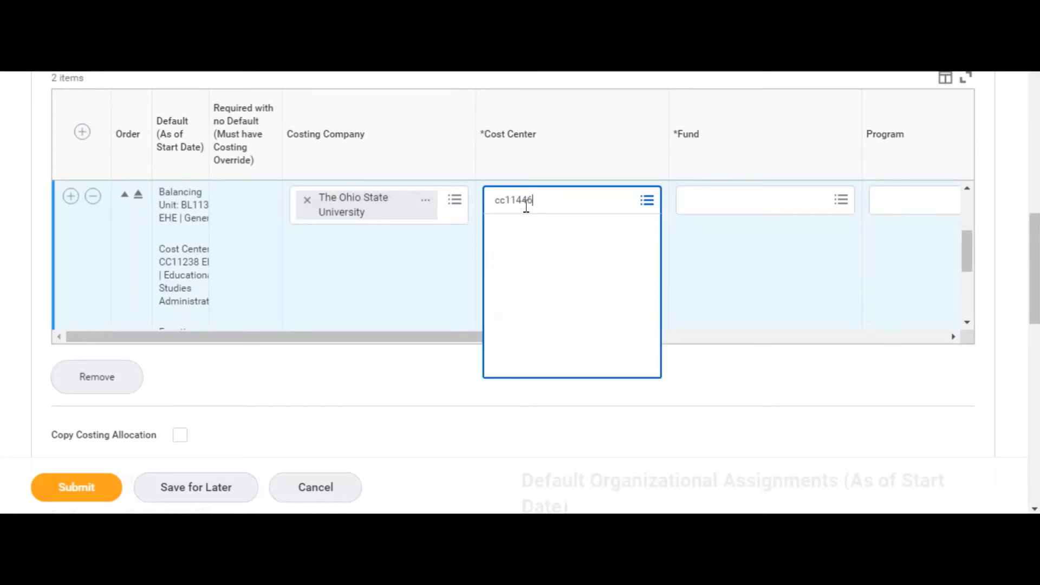
Step: Set the added row's Fund to FD520 Grants and Contracts Sponsored Programs Fund
{"action": "left_click_drag", "start_coordinate": [519, 335], "coordinate": [754, 336]}
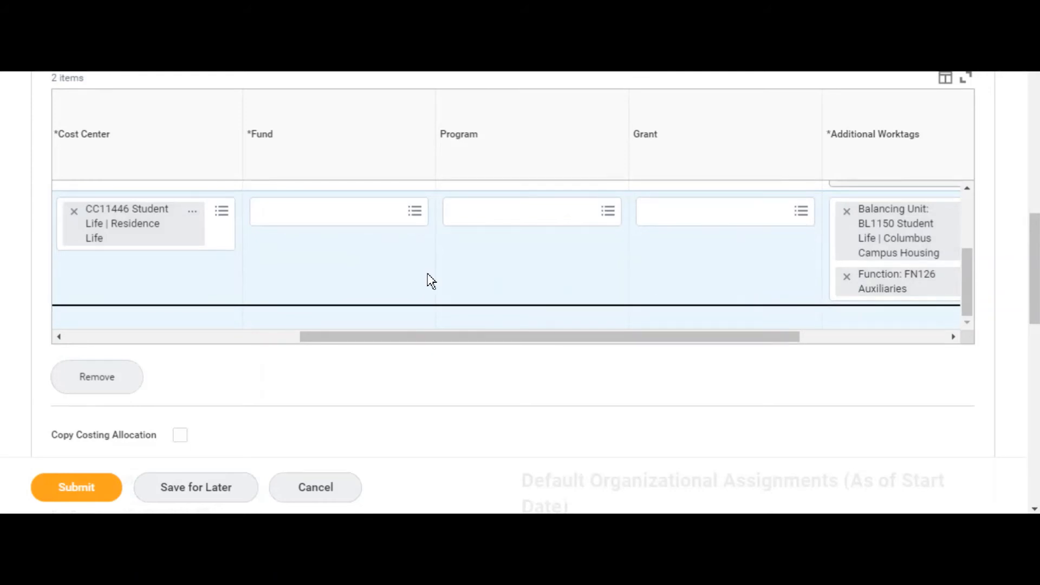
{"action": "left_click", "coordinate": [362, 212]}
{"action": "type", "text": "fd520"}
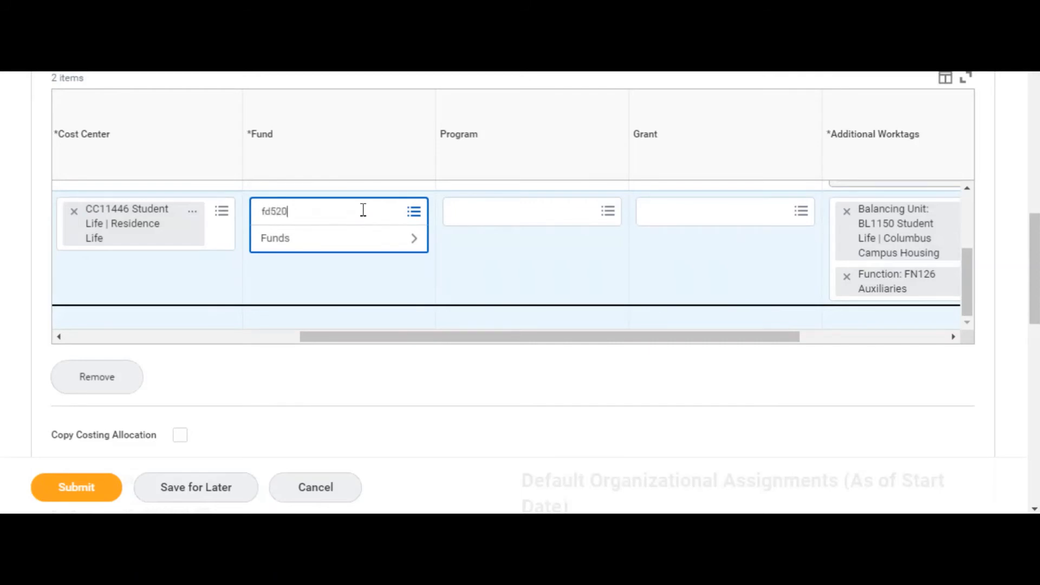
{"action": "key", "text": "Return"}
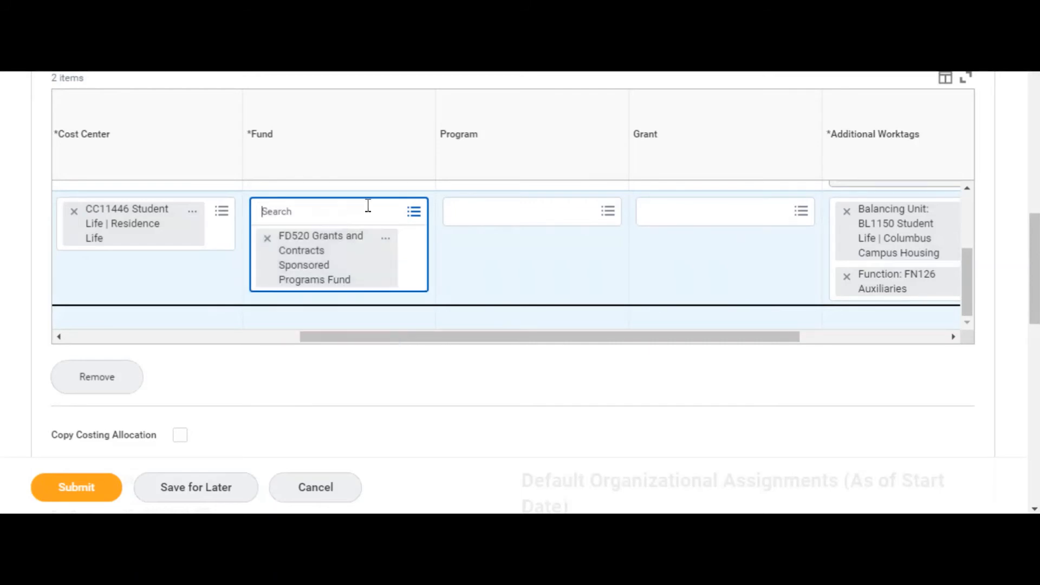
{"action": "left_click", "coordinate": [487, 272]}
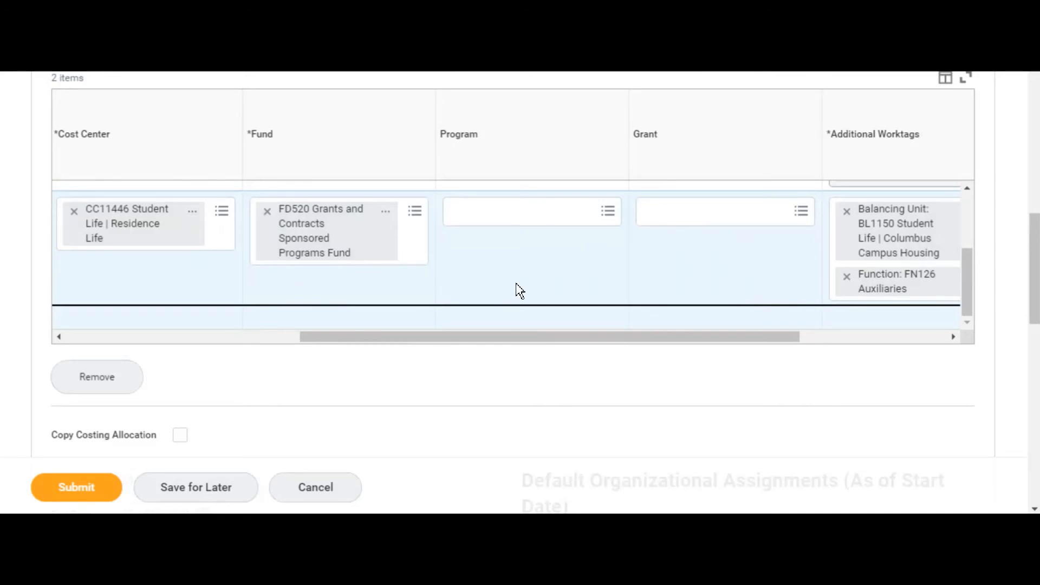
Step: Set the added row's Grant to GR101284 Borlaug higher education agricultural research and development (BHEARD)
{"action": "left_click", "coordinate": [665, 214]}
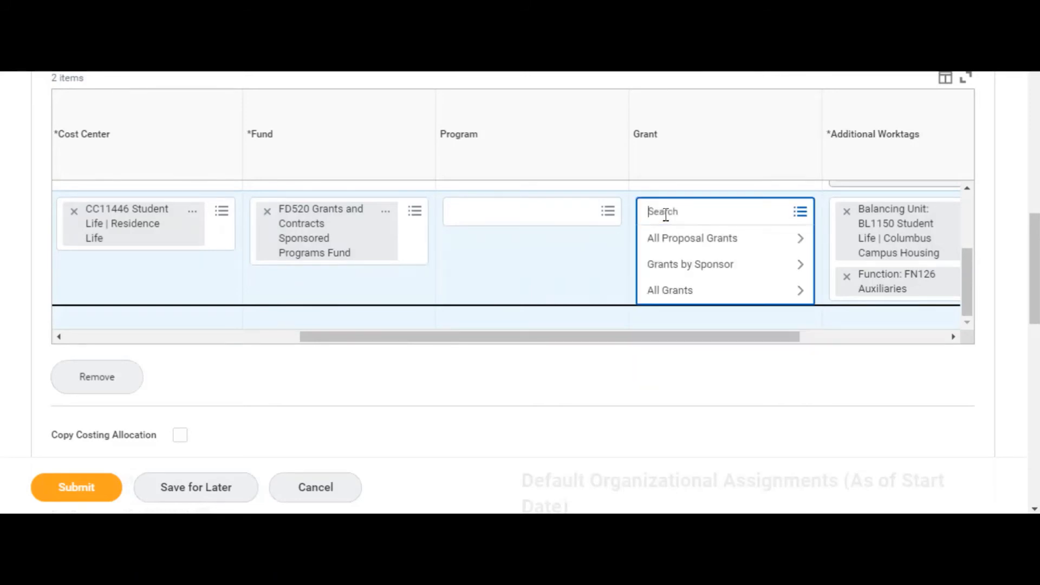
{"action": "type", "text": "gr101284"}
{"action": "key", "text": "Return"}
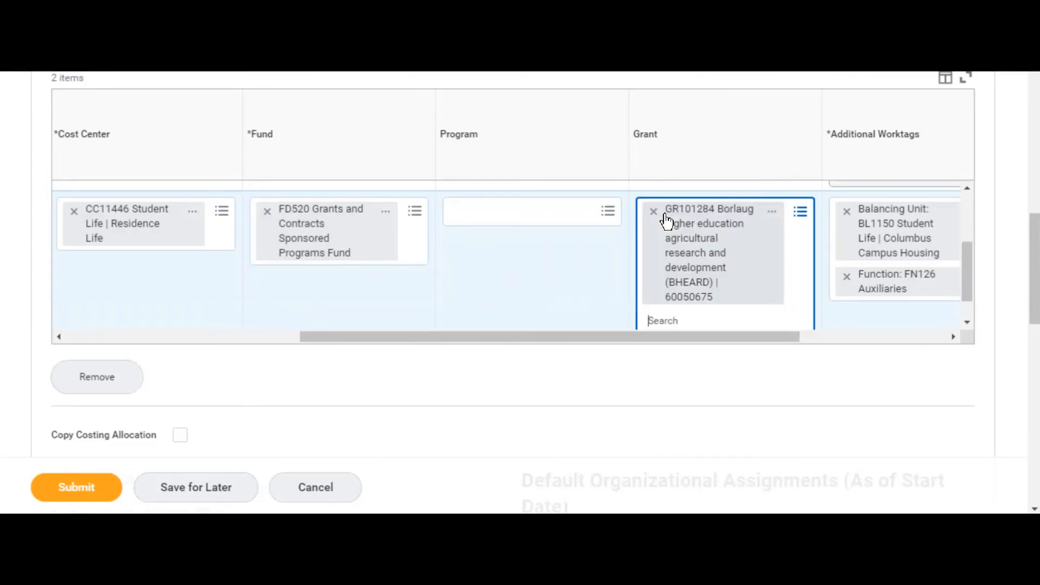
{"action": "left_click", "coordinate": [602, 281]}
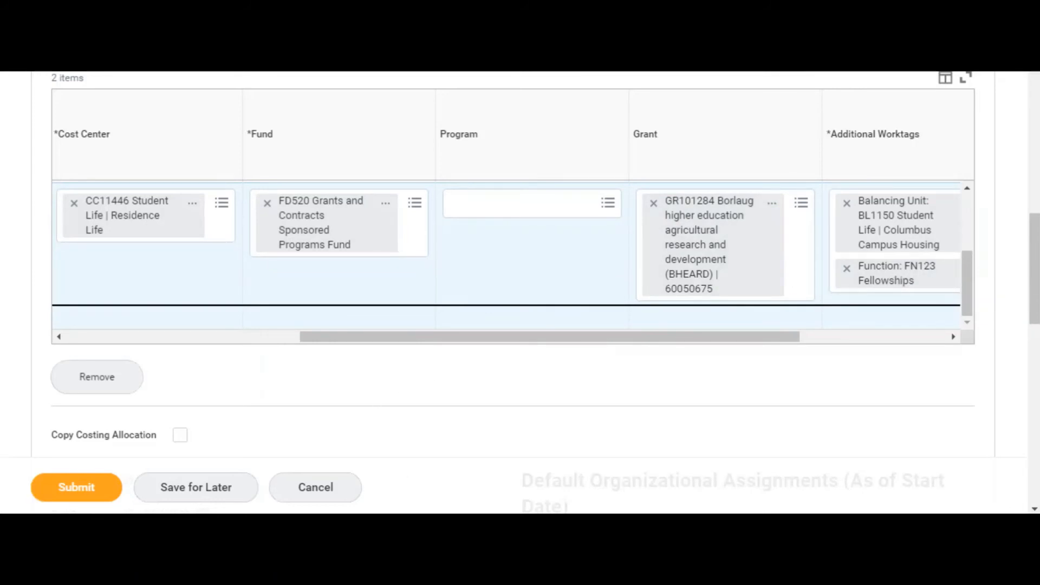
Step: Set the Distribution Percent to 50 for both the original costing row and the added row
{"action": "left_click_drag", "start_coordinate": [524, 334], "coordinate": [775, 334]}
{"action": "scroll", "coordinate": [808, 291], "scroll_direction": "up", "scroll_amount": 5}
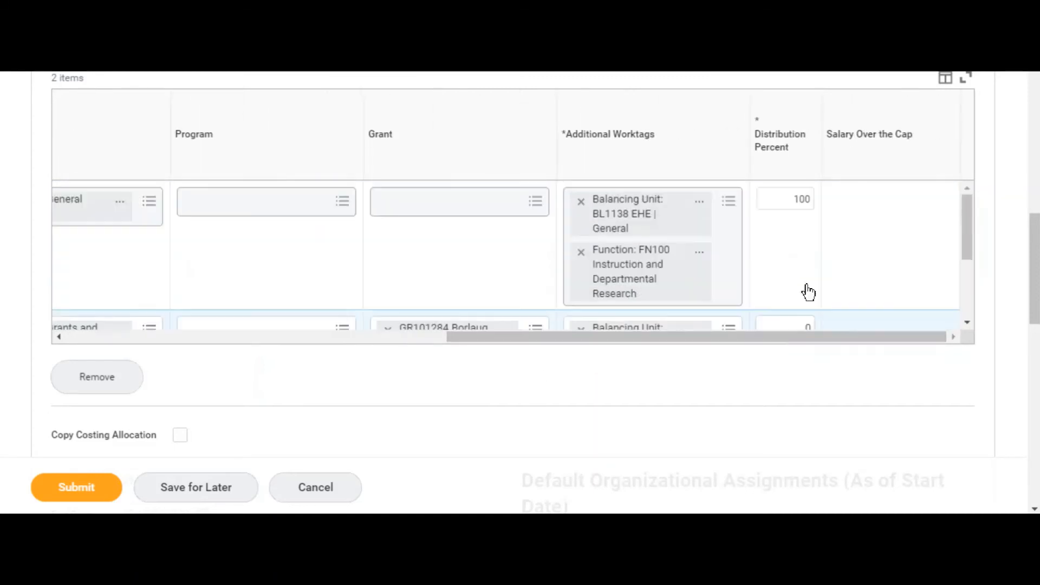
{"action": "scroll", "coordinate": [808, 297], "scroll_direction": "down", "scroll_amount": 2}
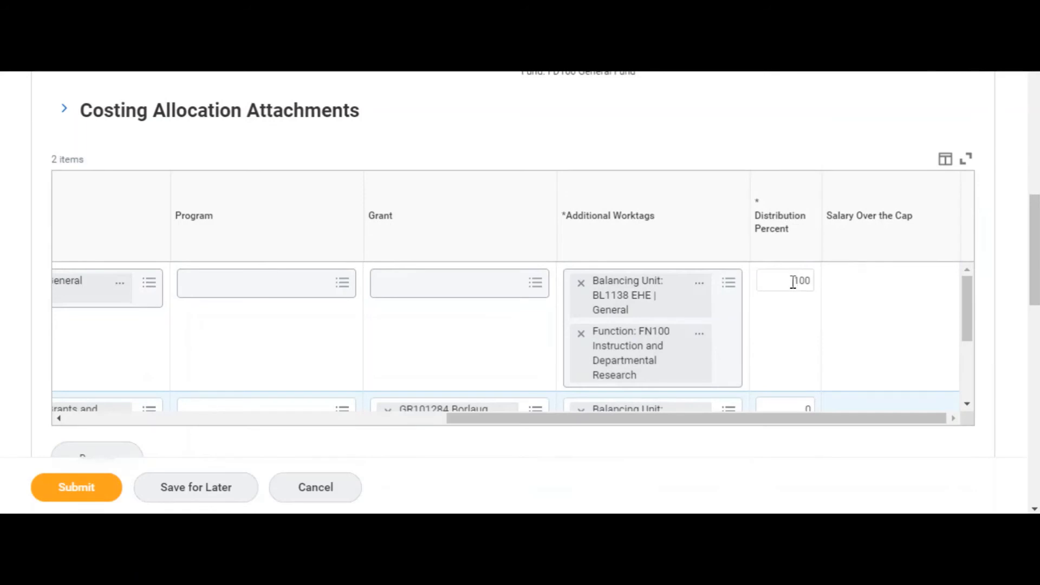
{"action": "left_click", "coordinate": [794, 283]}
{"action": "type", "text": "50"}
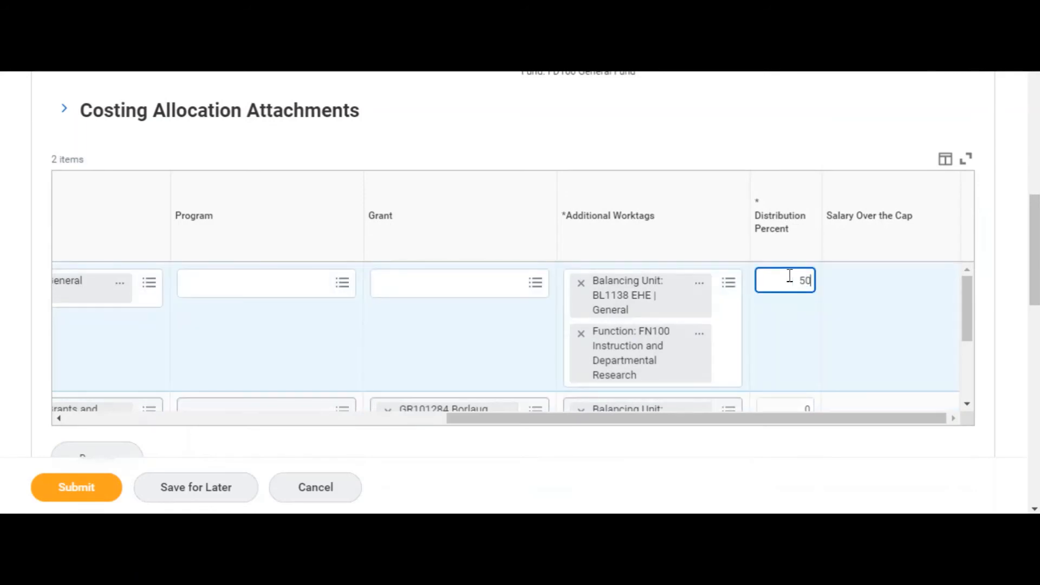
{"action": "scroll", "coordinate": [817, 354], "scroll_direction": "down", "scroll_amount": 2}
{"action": "scroll", "coordinate": [810, 294], "scroll_direction": "up", "scroll_amount": 1}
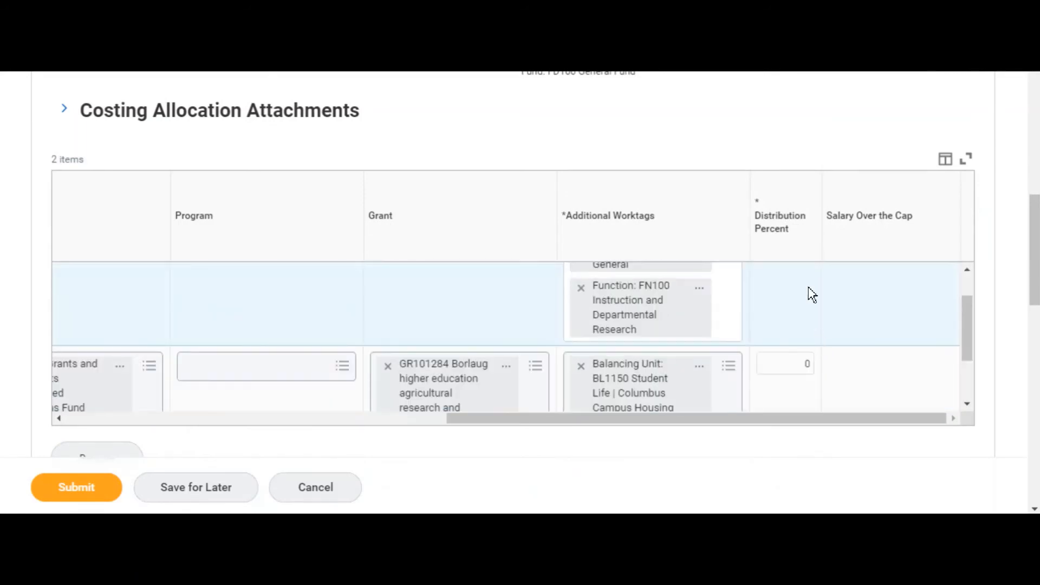
{"action": "left_click", "coordinate": [806, 368]}
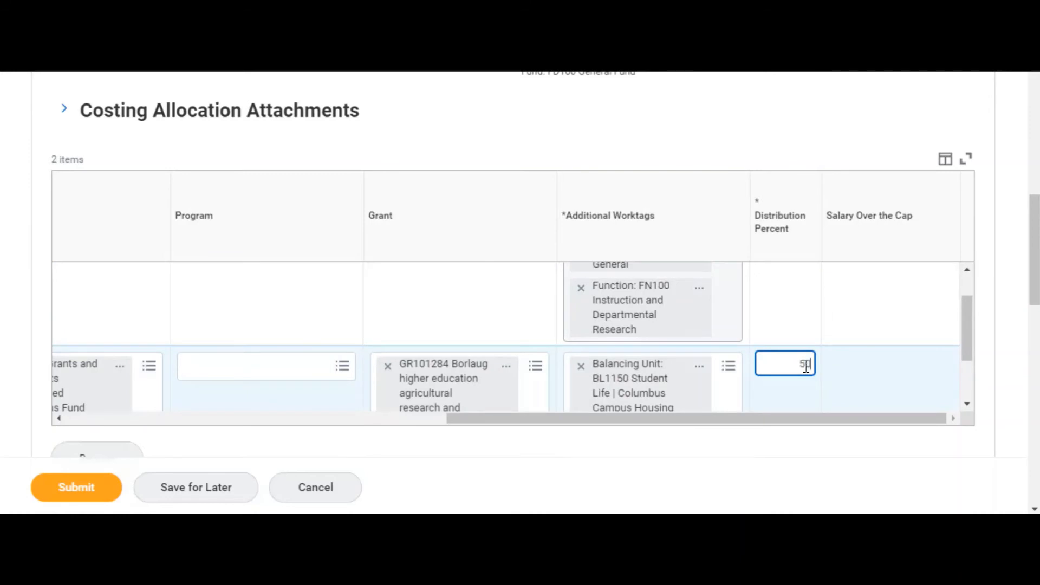
{"action": "left_click", "coordinate": [808, 432]}
Step: Check the total of the two rows' distribution percentages and the Salary Over the Cap column
{"action": "scroll", "coordinate": [840, 368], "scroll_direction": "up", "scroll_amount": 1}
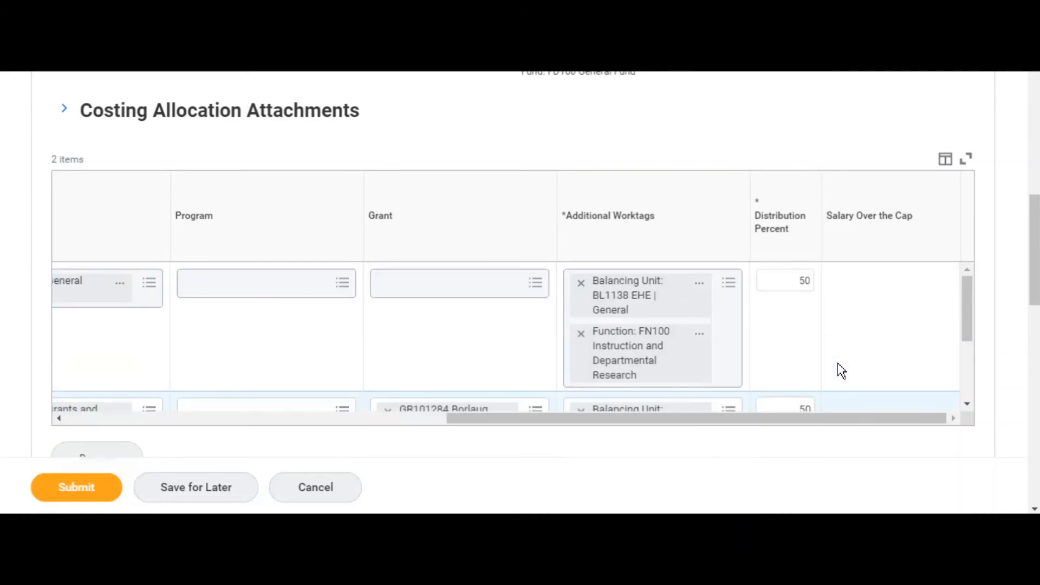
{"action": "scroll", "coordinate": [841, 370], "scroll_direction": "down", "scroll_amount": 2}
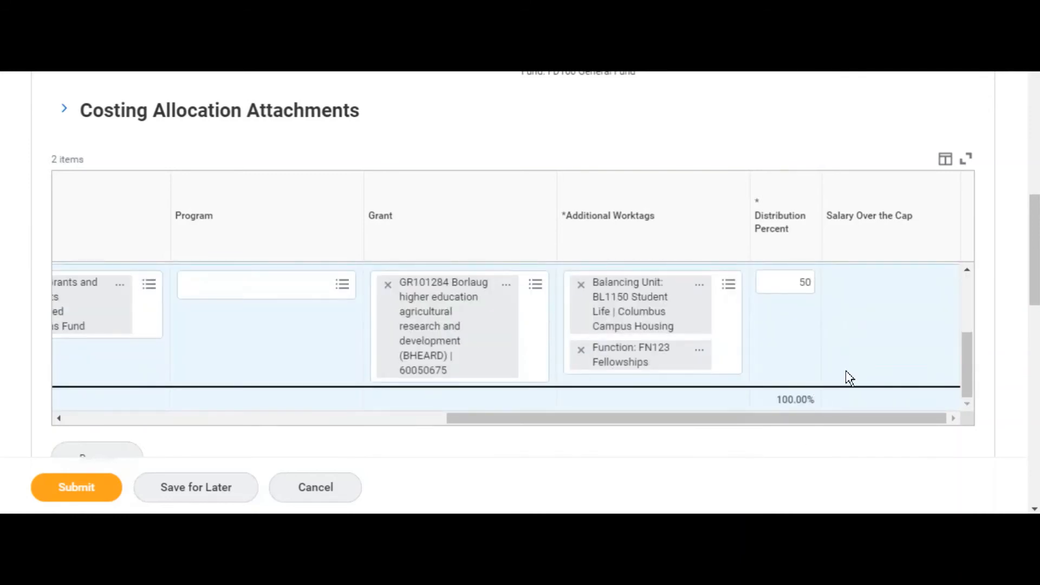
{"action": "scroll", "coordinate": [867, 377], "scroll_direction": "up", "scroll_amount": 2}
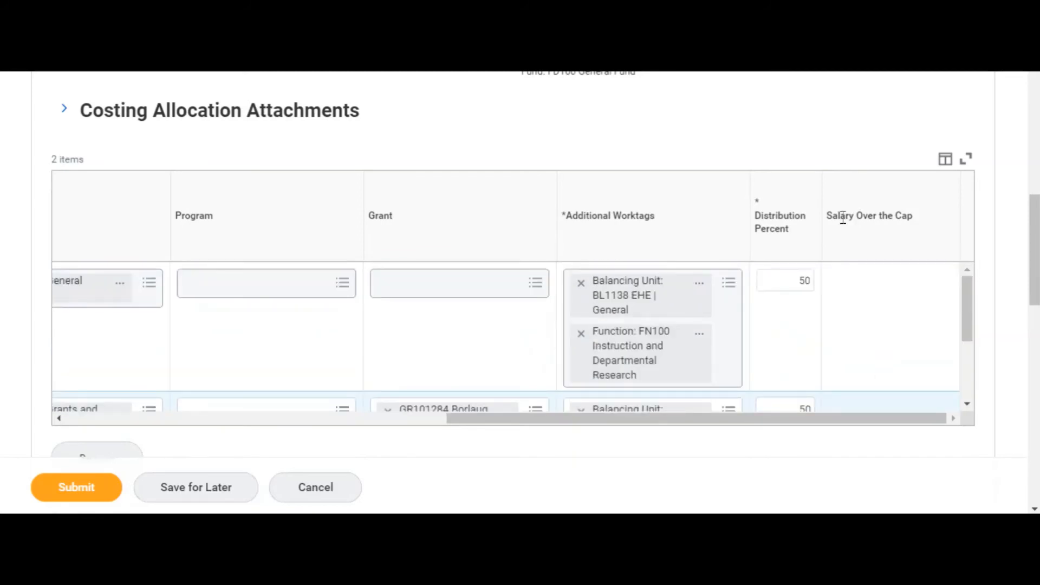
{"action": "left_click_drag", "start_coordinate": [828, 219], "coordinate": [915, 218]}
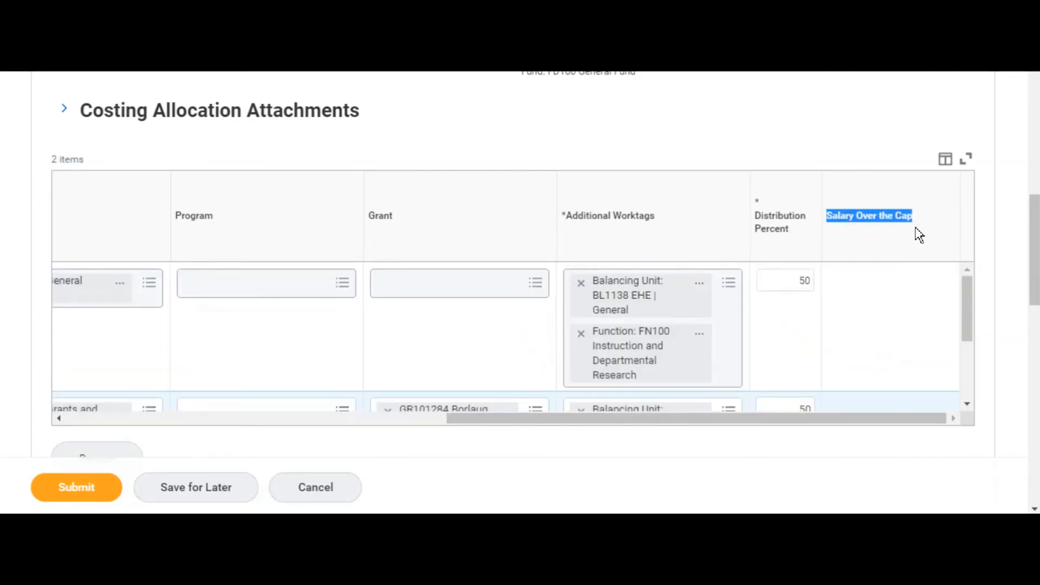
{"action": "left_click", "coordinate": [921, 243]}
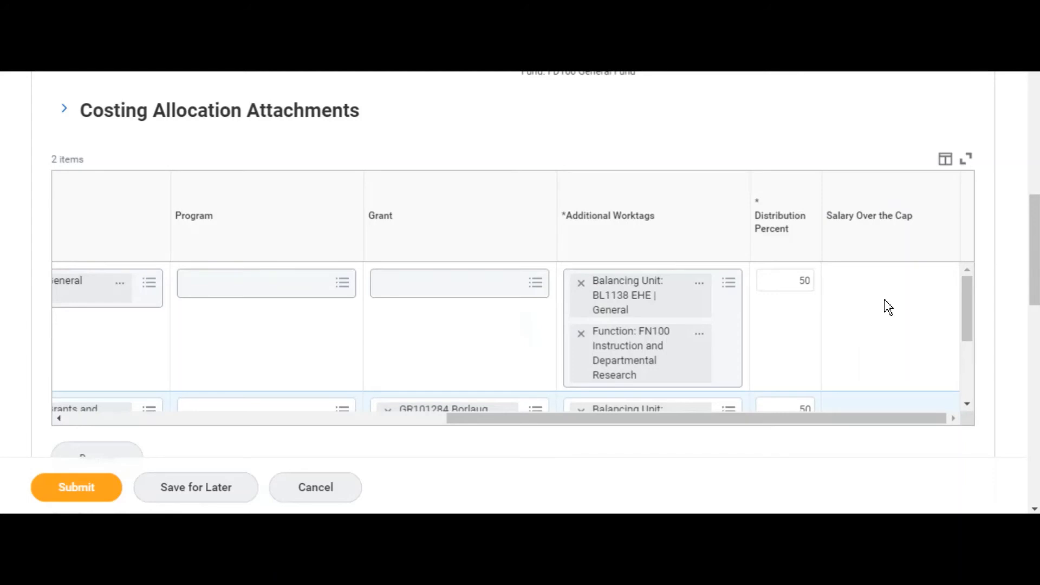
Step: Review the new allocation's dates and added row worktags, along with the dates of the allocation being ended
{"action": "key", "text": "super"}
{"action": "scroll", "coordinate": [868, 337], "scroll_direction": "up", "scroll_amount": 5}
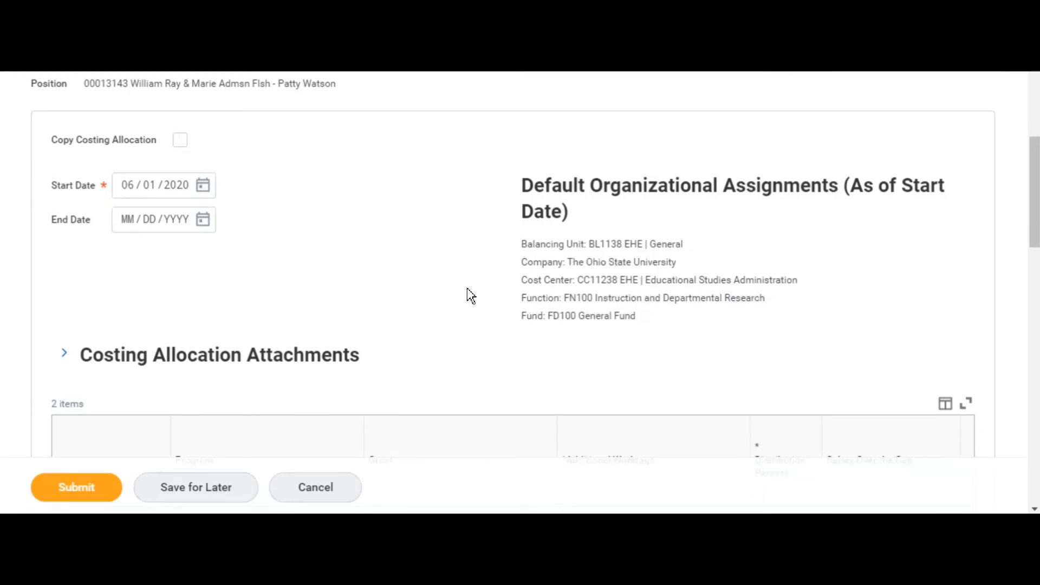
{"action": "scroll", "coordinate": [469, 295], "scroll_direction": "down", "scroll_amount": 6}
{"action": "scroll", "coordinate": [499, 295], "scroll_direction": "down", "scroll_amount": 3}
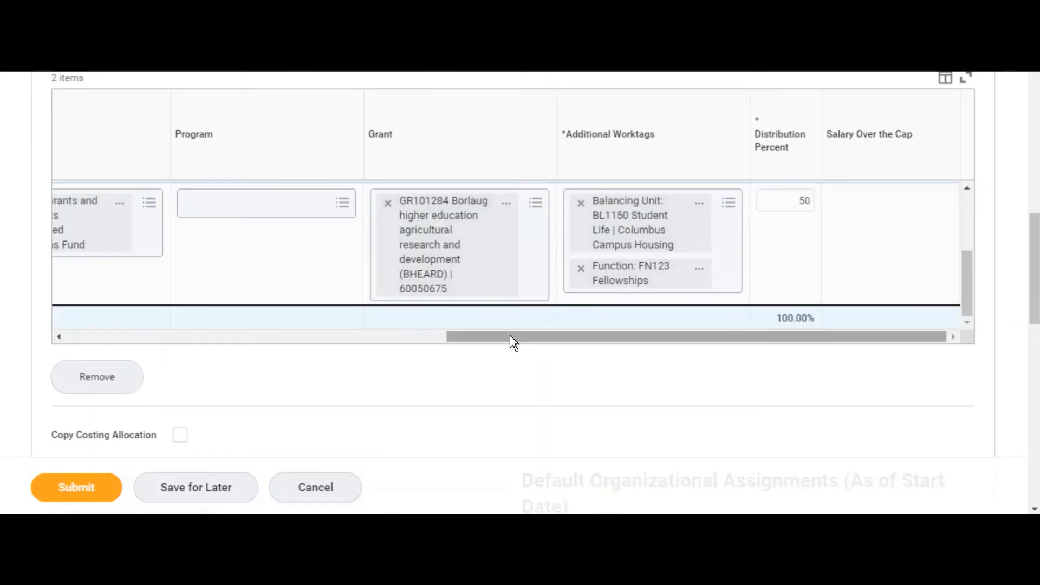
{"action": "left_click_drag", "start_coordinate": [509, 335], "coordinate": [221, 310]}
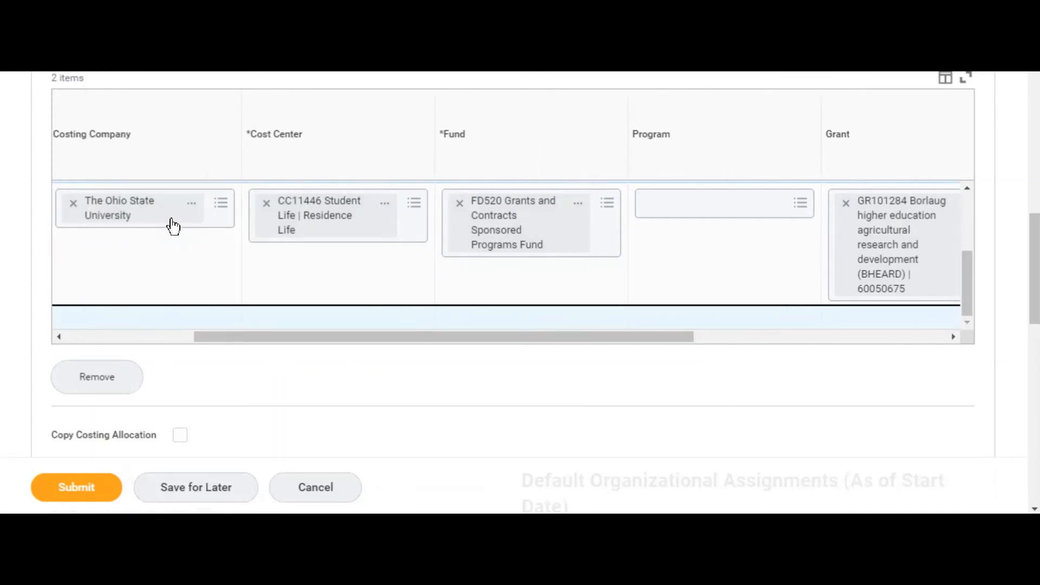
{"action": "scroll", "coordinate": [490, 383], "scroll_direction": "down", "scroll_amount": 9}
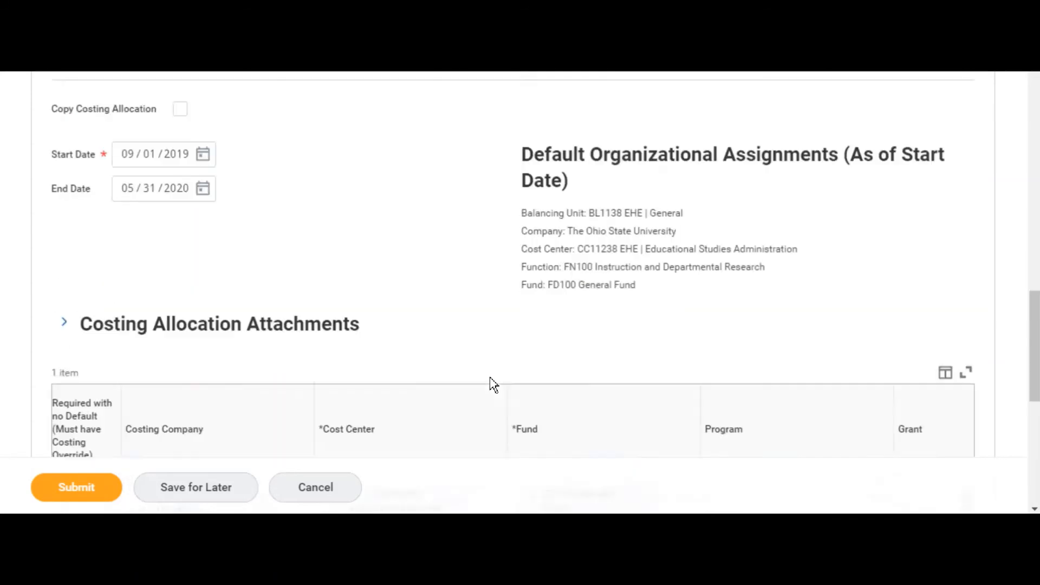
{"action": "scroll", "coordinate": [431, 353], "scroll_direction": "down", "scroll_amount": 2}
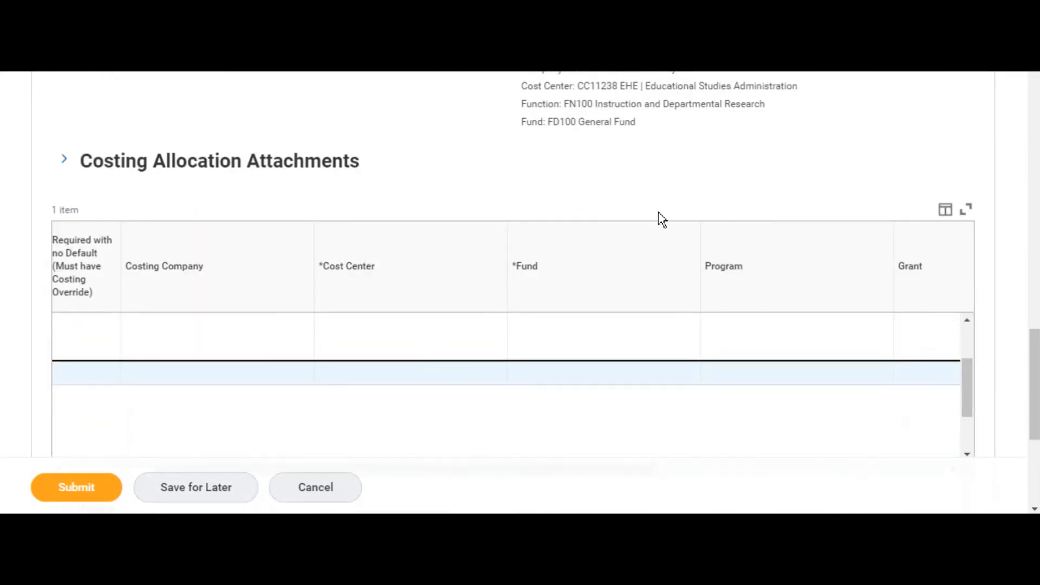
{"action": "scroll", "coordinate": [692, 172], "scroll_direction": "down", "scroll_amount": 4}
Step: Leave the comment empty and submit the costing allocation
{"action": "left_click", "coordinate": [201, 375]}
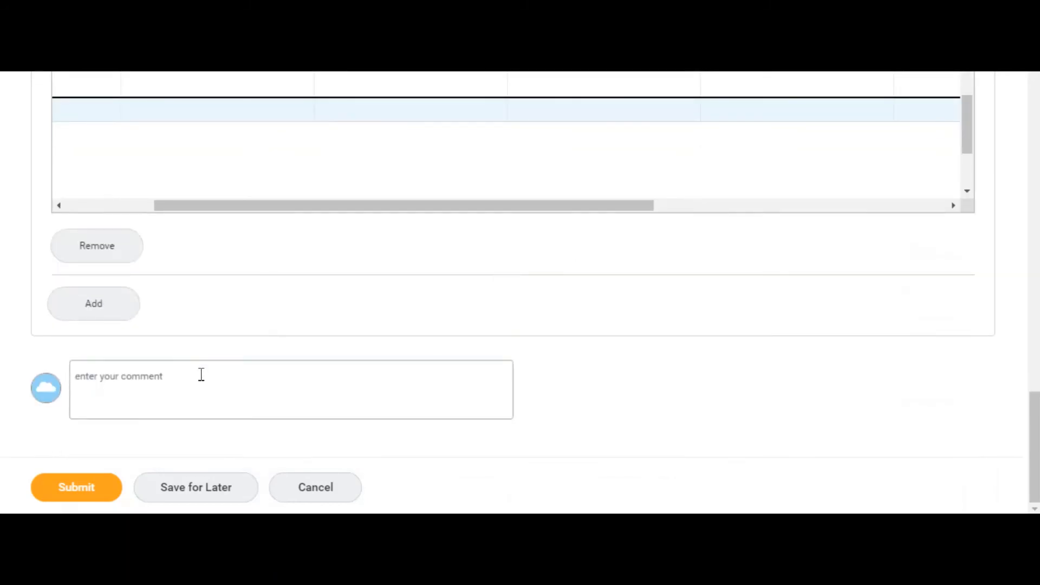
{"action": "left_click", "coordinate": [589, 407]}
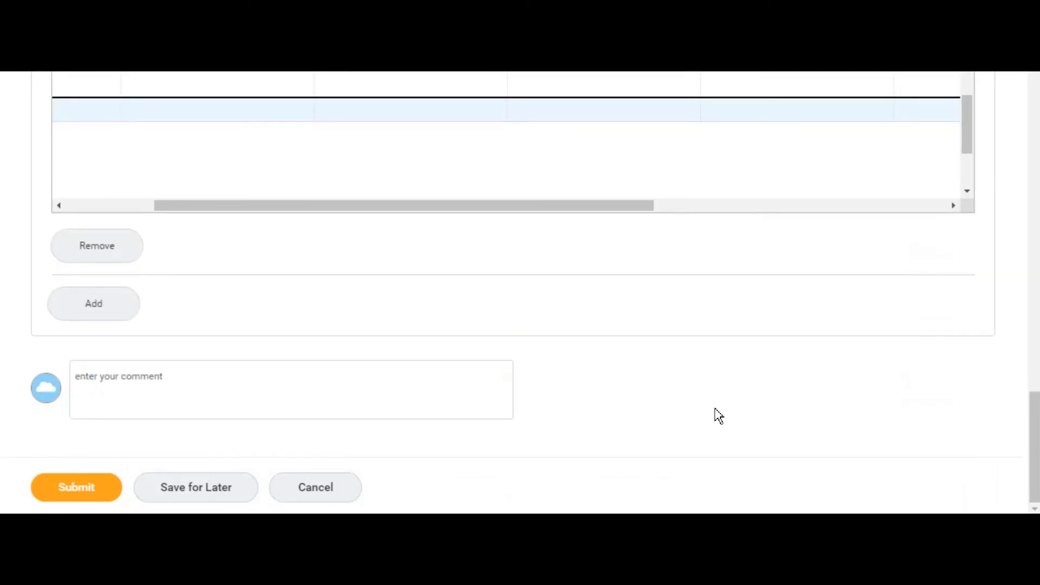
{"action": "left_click", "coordinate": [83, 497]}
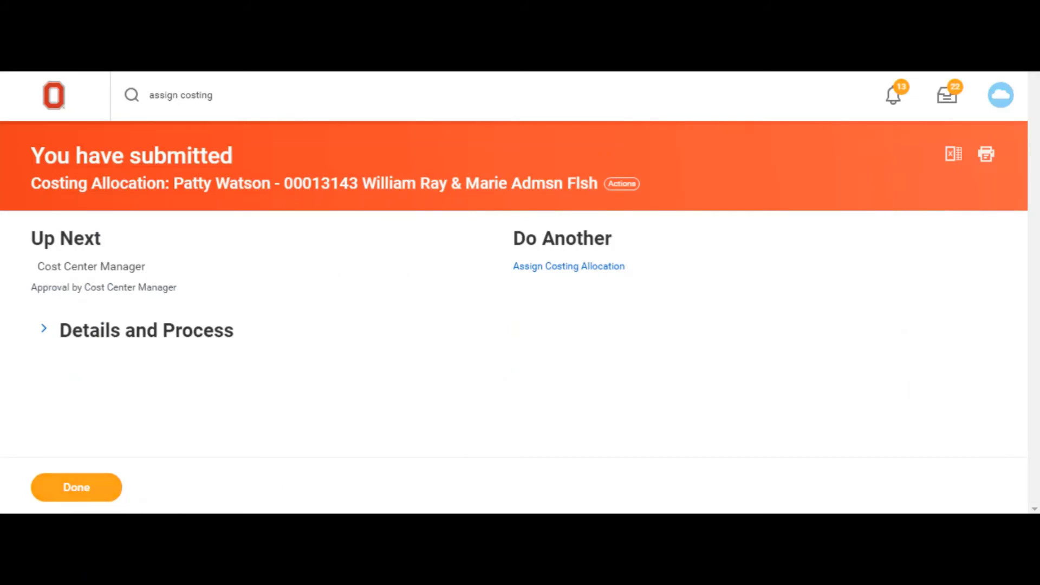
Step: Expand the Details and Process section of the submitted costing allocation
{"action": "key", "text": "super"}
{"action": "left_click_drag", "start_coordinate": [74, 156], "coordinate": [251, 173]}
{"action": "left_click", "coordinate": [235, 279]}
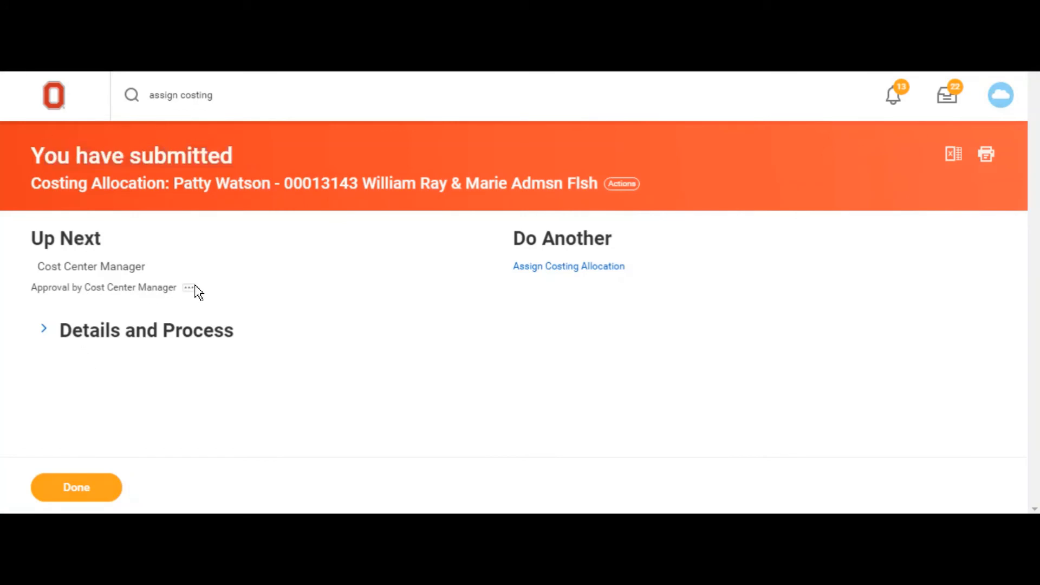
{"action": "left_click", "coordinate": [62, 333]}
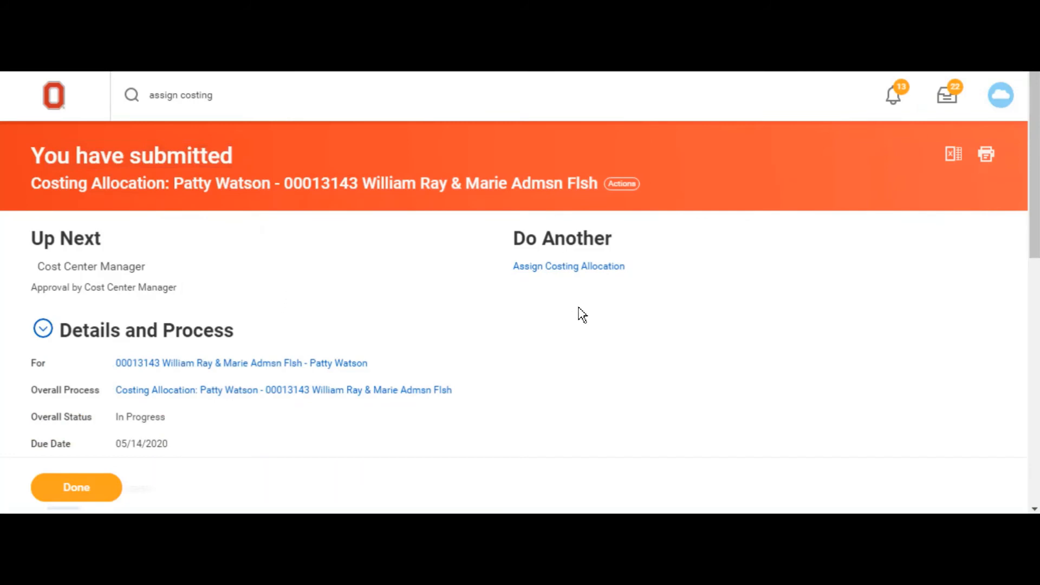
Step: Review the dates, worktags and distribution percentages of all rows in the New Costing Allocations table
{"action": "scroll", "coordinate": [581, 314], "scroll_direction": "down", "scroll_amount": 9}
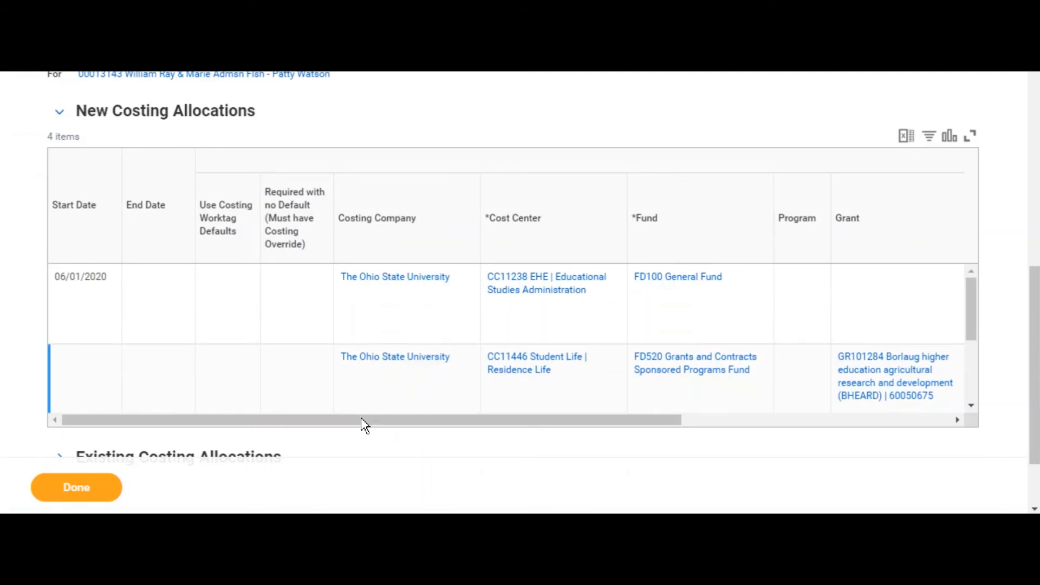
{"action": "left_click_drag", "start_coordinate": [424, 429], "coordinate": [318, 434]}
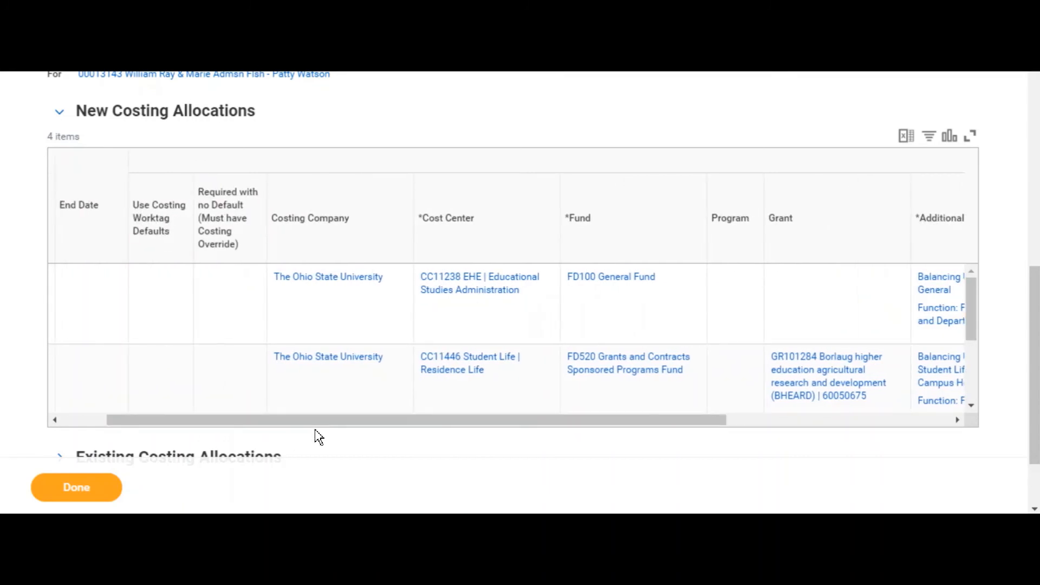
{"action": "left_click_drag", "start_coordinate": [331, 431], "coordinate": [585, 433]}
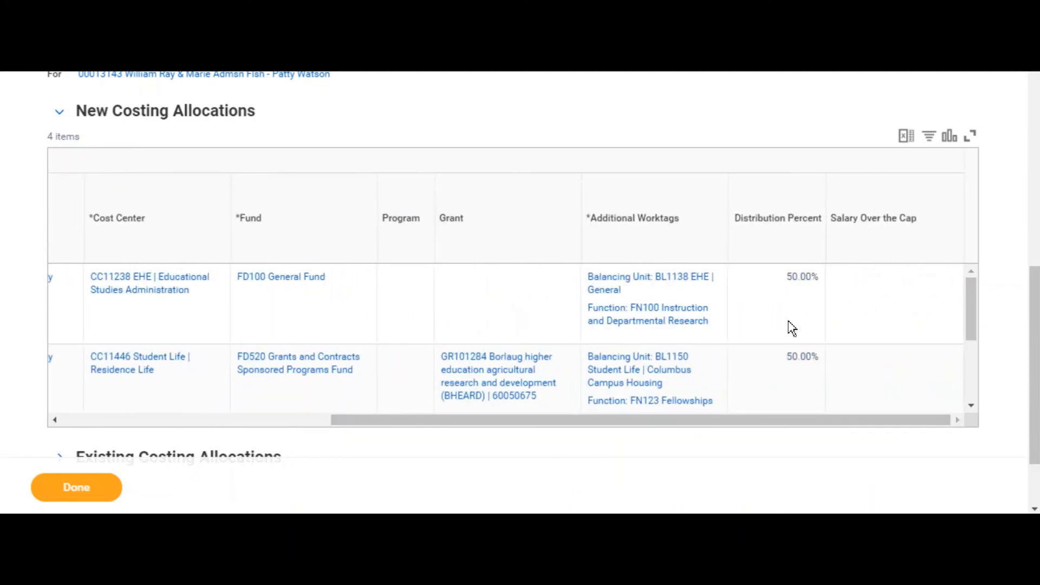
{"action": "scroll", "coordinate": [677, 293], "scroll_direction": "down", "scroll_amount": 5}
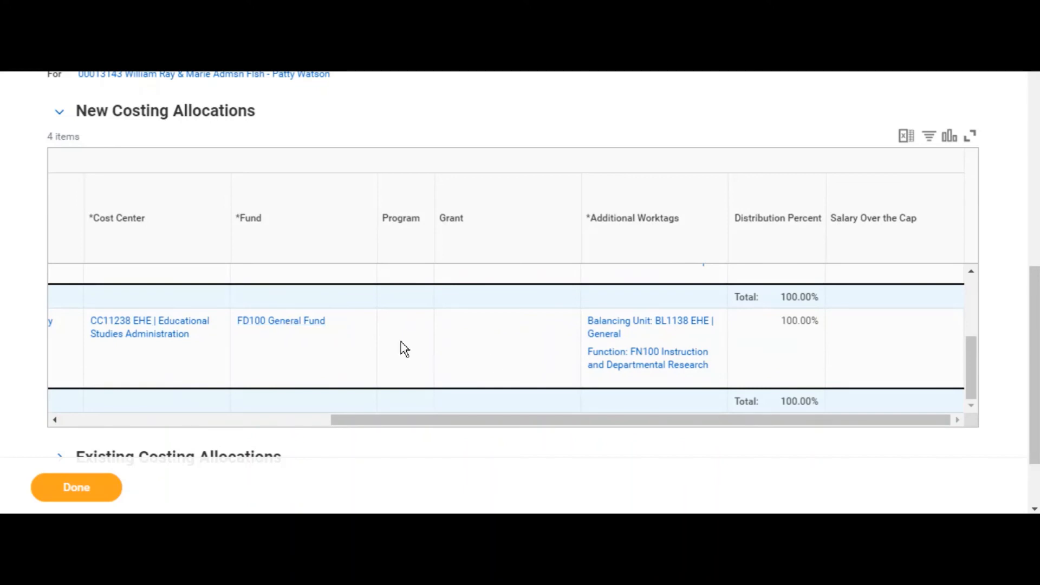
{"action": "left_click_drag", "start_coordinate": [564, 427], "coordinate": [225, 413]}
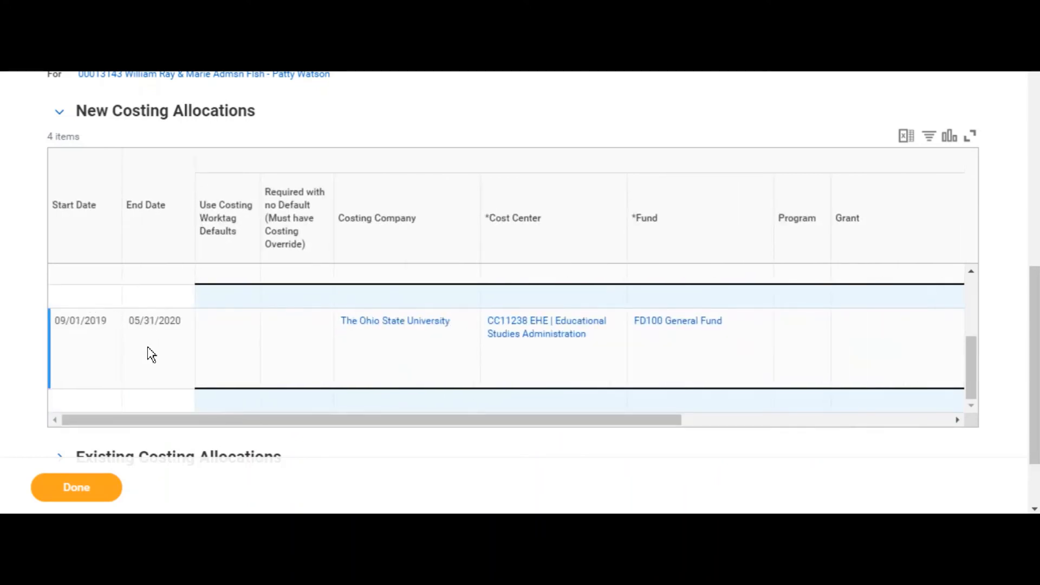
Step: Show the Process History of the submitted costing allocation to examine its approval steps
{"action": "scroll", "coordinate": [238, 179], "scroll_direction": "up", "scroll_amount": 2}
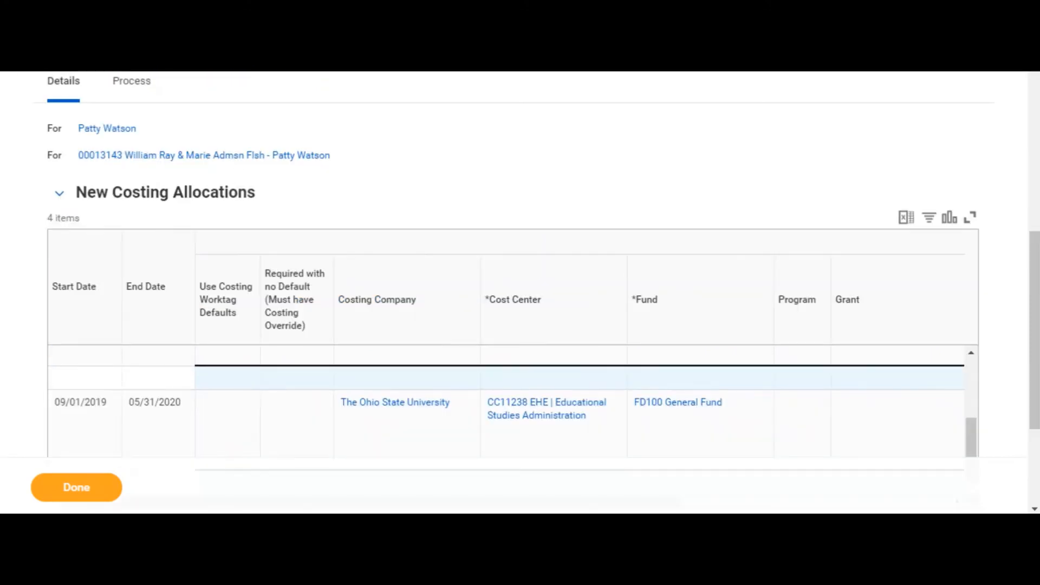
{"action": "left_click", "coordinate": [131, 87]}
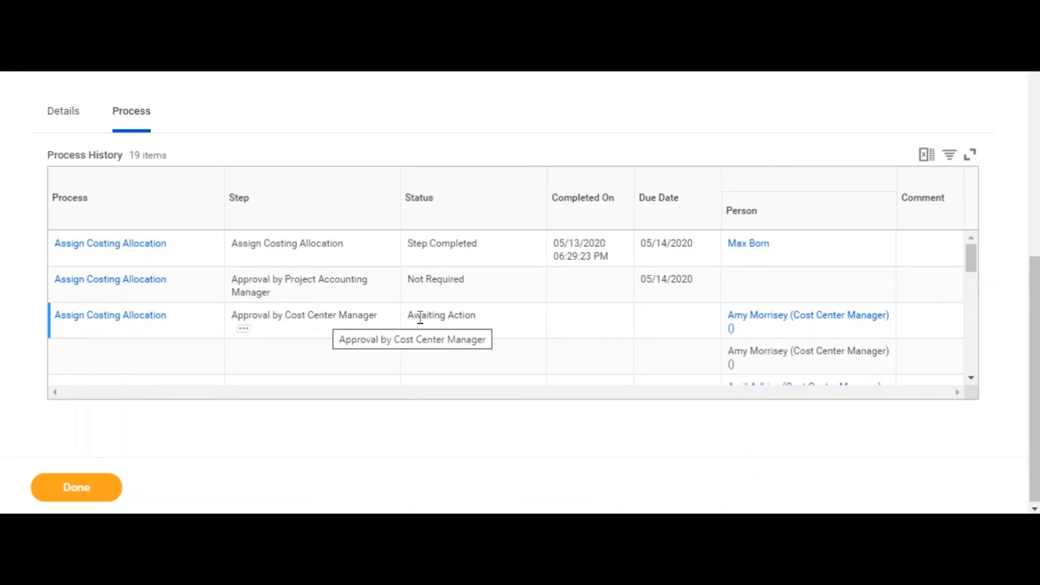
Step: Review the approval steps, statuses and assigned approvers throughout the Process History table
{"action": "scroll", "coordinate": [479, 325], "scroll_direction": "down", "scroll_amount": 10}
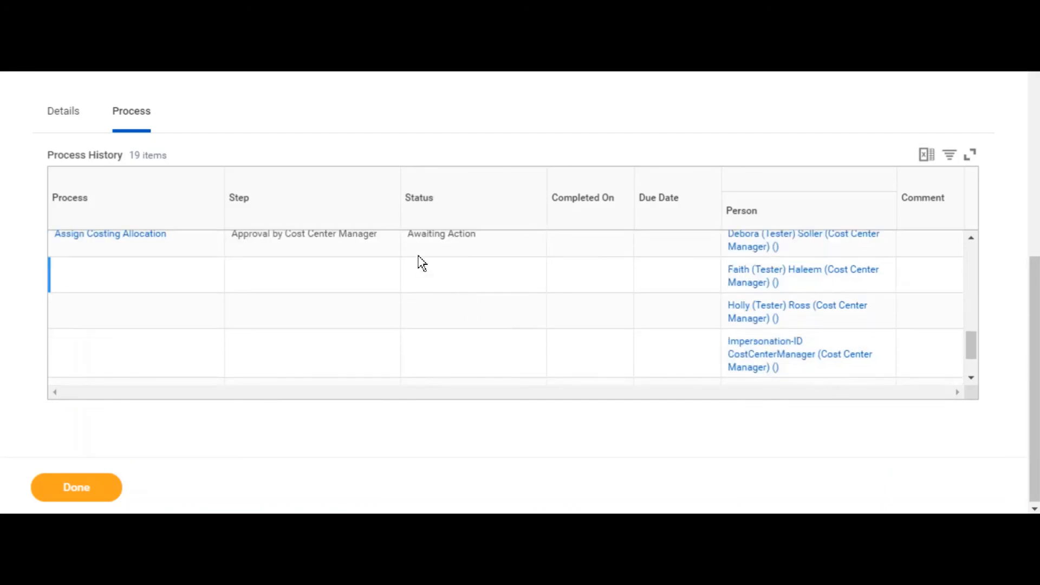
{"action": "scroll", "coordinate": [374, 266], "scroll_direction": "up", "scroll_amount": 2}
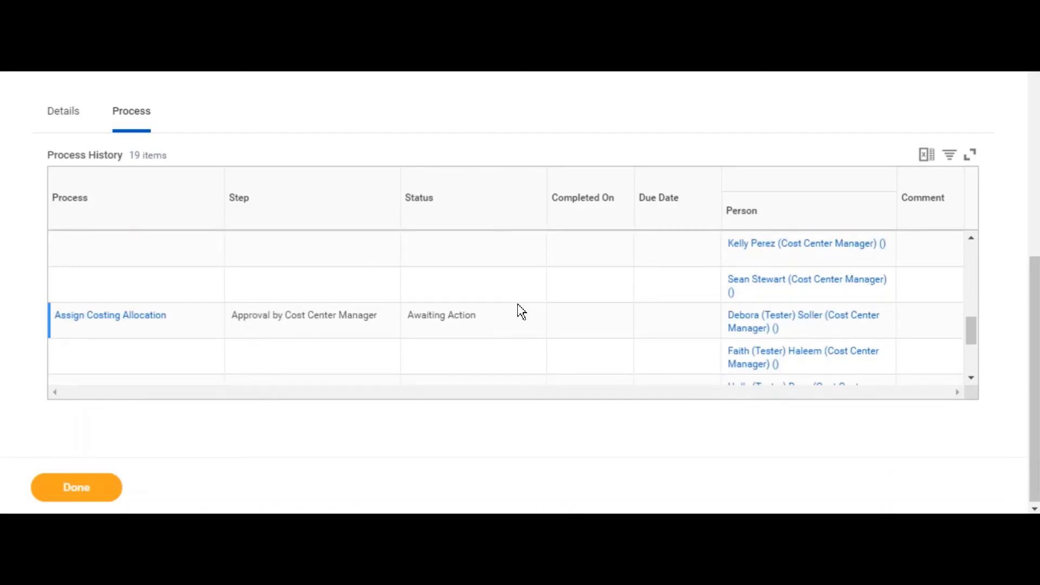
{"action": "scroll", "coordinate": [519, 311], "scroll_direction": "up", "scroll_amount": 5}
{"action": "scroll", "coordinate": [508, 111], "scroll_direction": "up", "scroll_amount": 6}
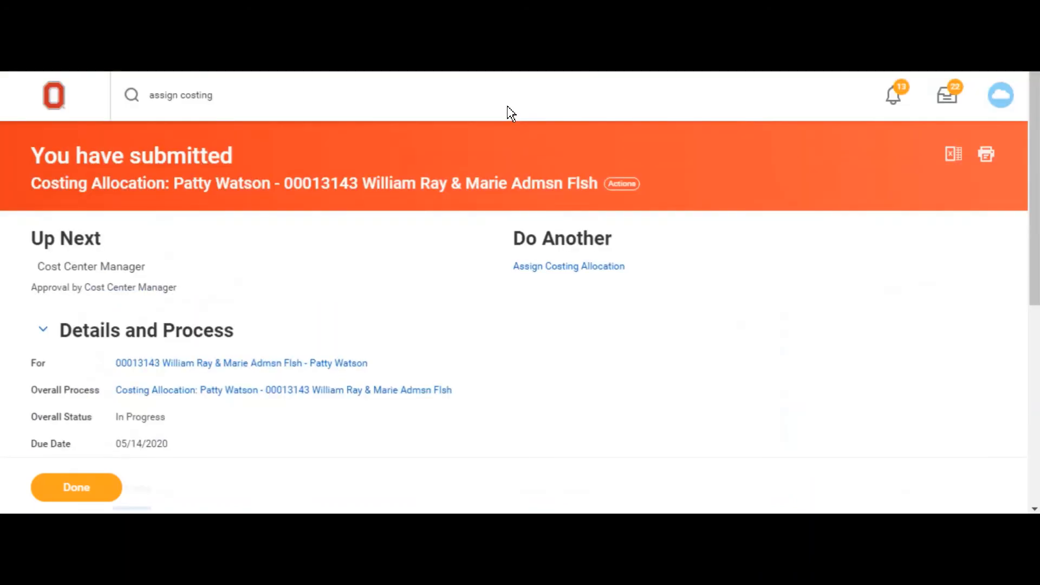
Step: Search for the worker by name, open their Worker History and check the status of the costing allocation initiated on 05/13/2020
{"action": "left_click", "coordinate": [243, 101]}
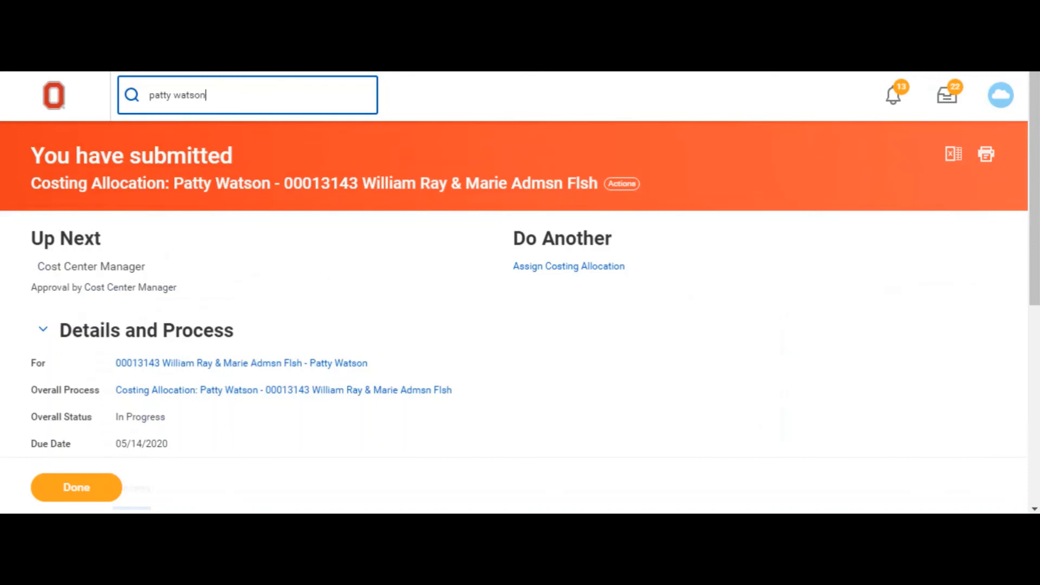
{"action": "left_click", "coordinate": [175, 147]}
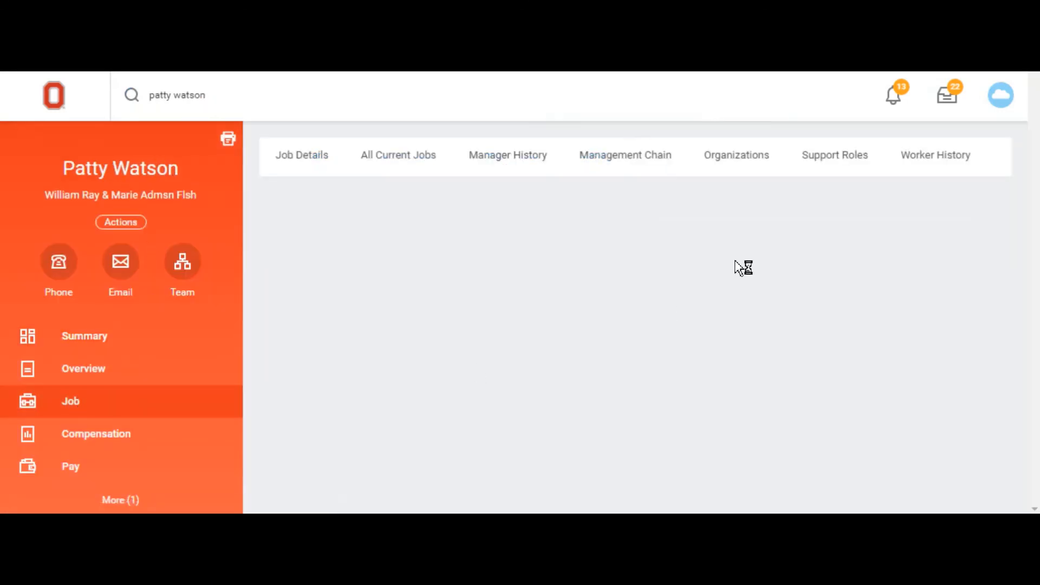
{"action": "left_click", "coordinate": [907, 166]}
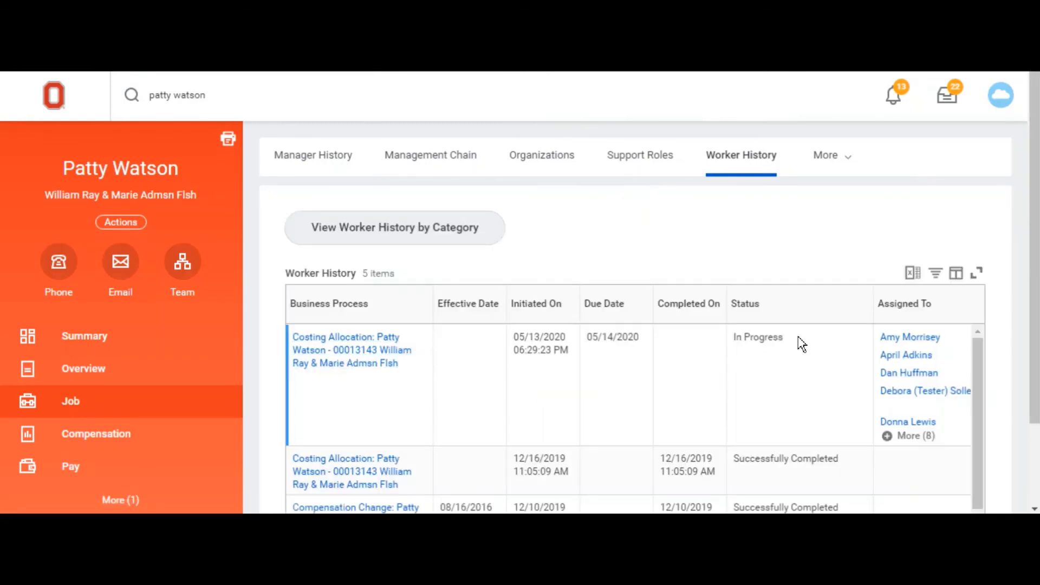
{"action": "left_click_drag", "start_coordinate": [799, 339], "coordinate": [732, 339]}
{"action": "left_click", "coordinate": [752, 373]}
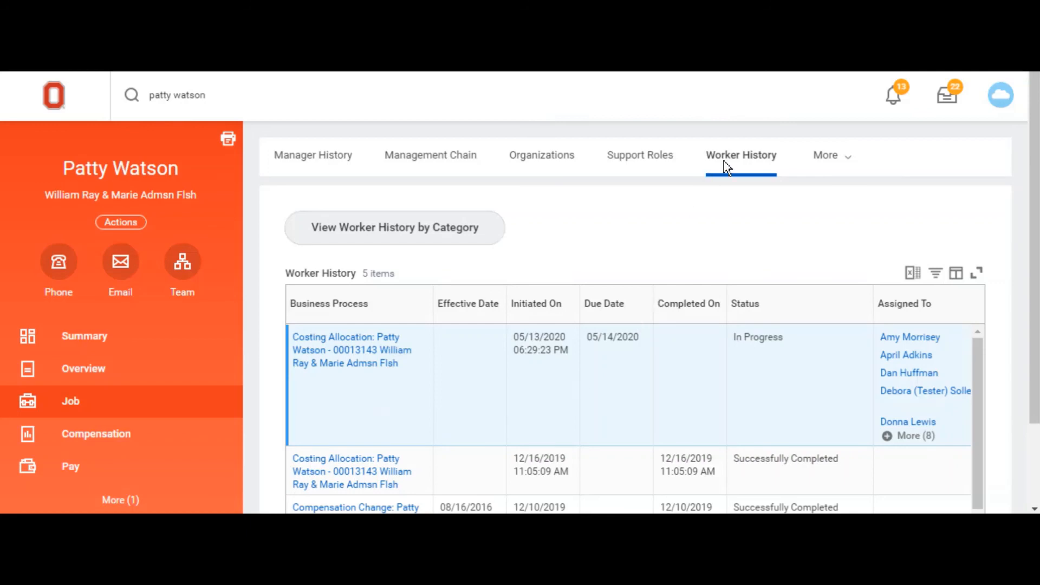
Step: Open the cancellation page for the in-progress costing allocation business process in the Worker History
{"action": "mouse_move", "coordinate": [411, 371]}
{"action": "left_click", "coordinate": [410, 365]}
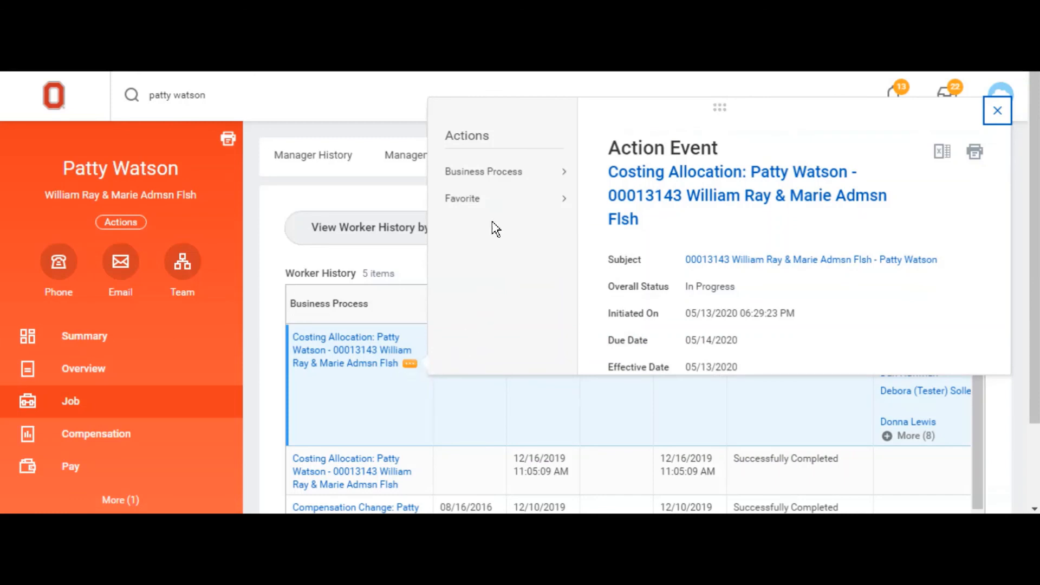
{"action": "mouse_move", "coordinate": [510, 180]}
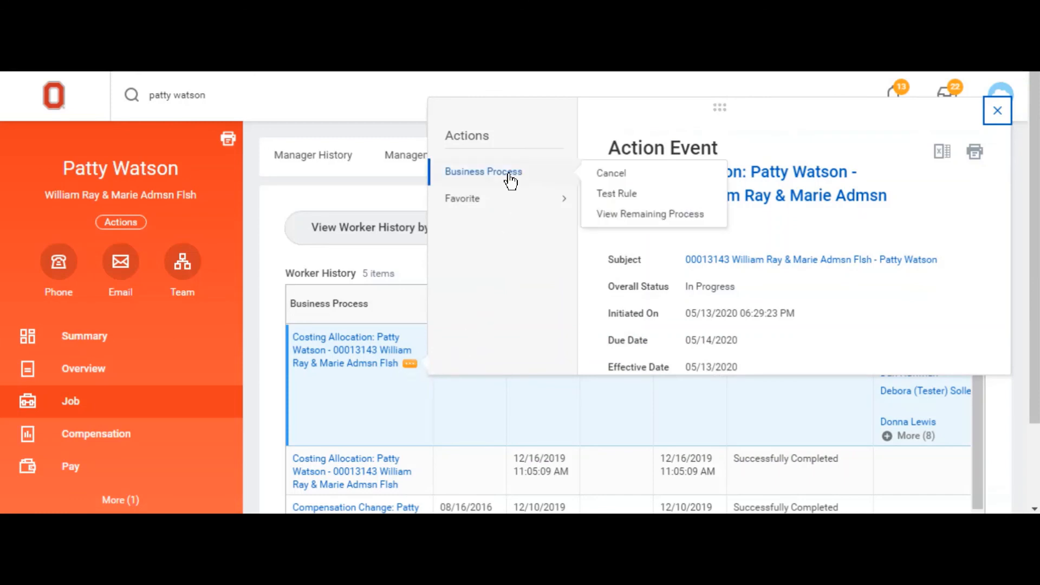
{"action": "left_click", "coordinate": [606, 175]}
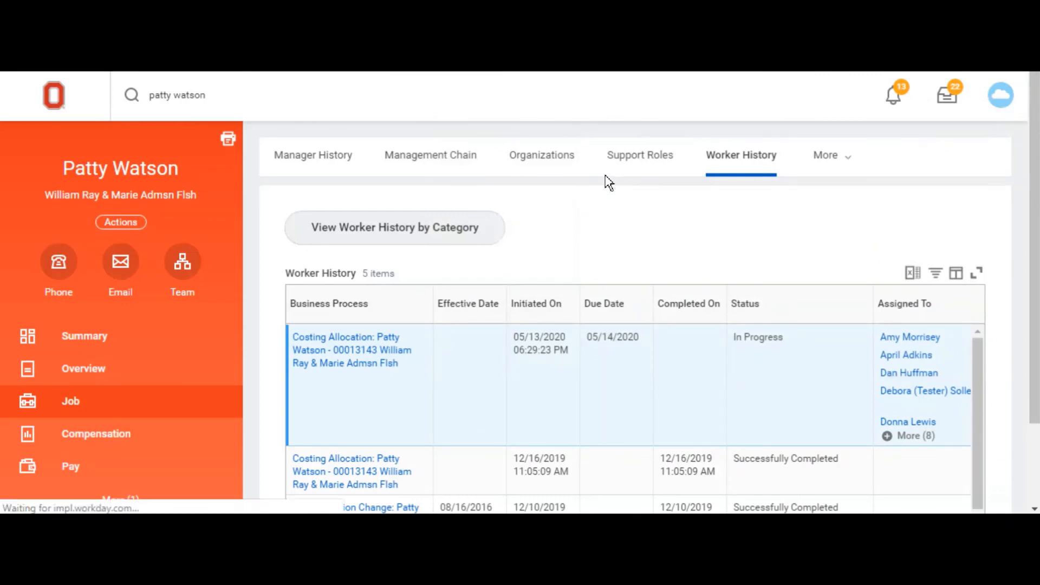
Step: Review the cancellation page's allocation details, comment field and Process History, then leave without submitting and return to the home page
{"action": "scroll", "coordinate": [395, 298], "scroll_direction": "down", "scroll_amount": 3}
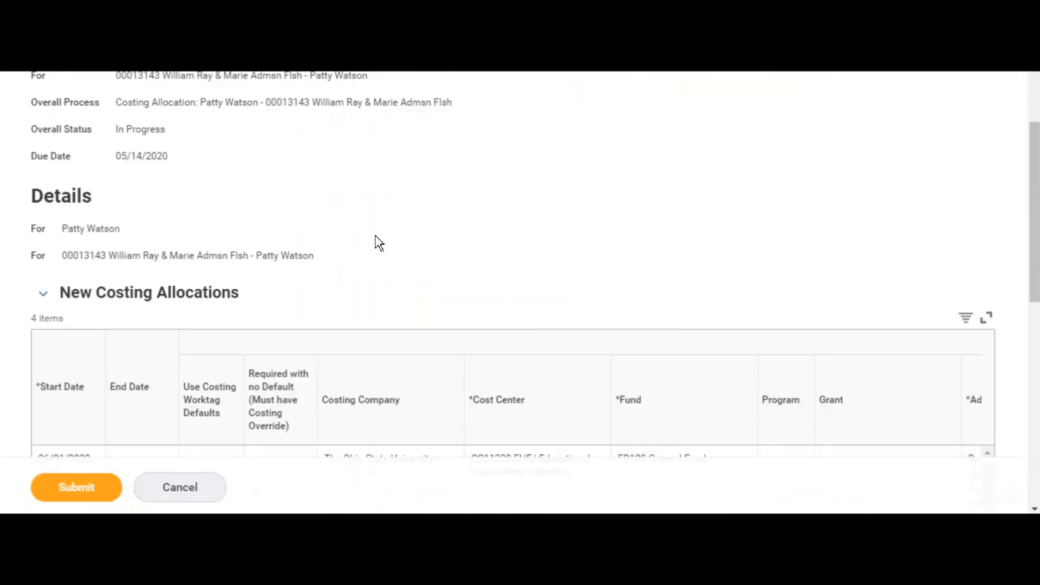
{"action": "scroll", "coordinate": [359, 232], "scroll_direction": "down", "scroll_amount": 10}
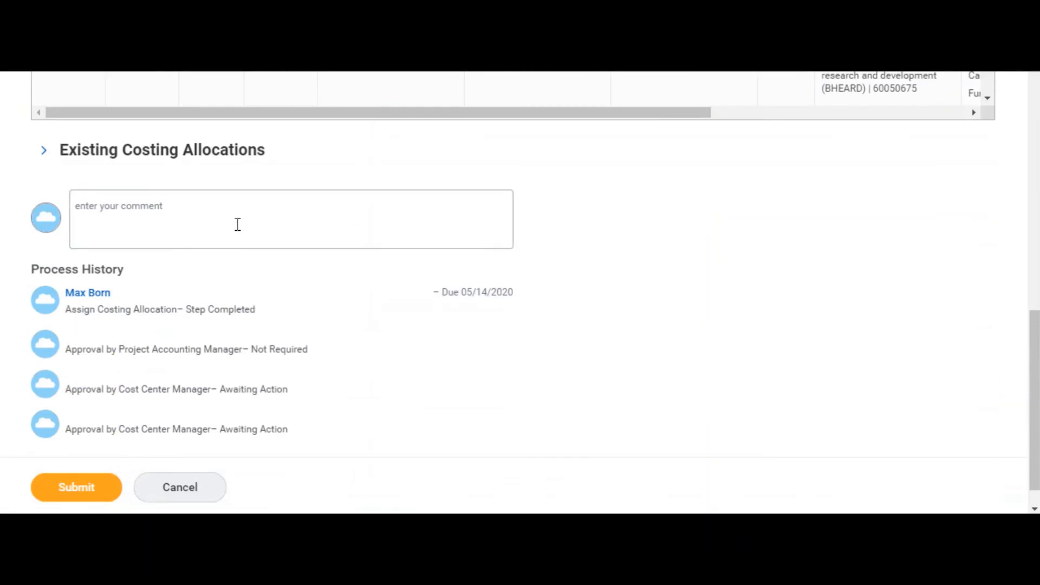
{"action": "left_click", "coordinate": [189, 224]}
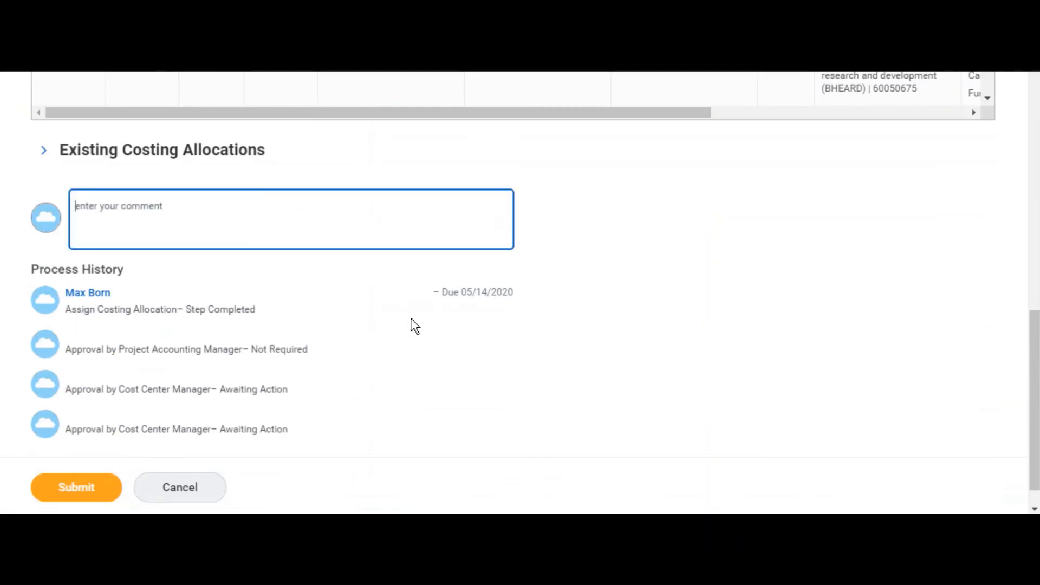
{"action": "scroll", "coordinate": [411, 324], "scroll_direction": "down", "scroll_amount": 1}
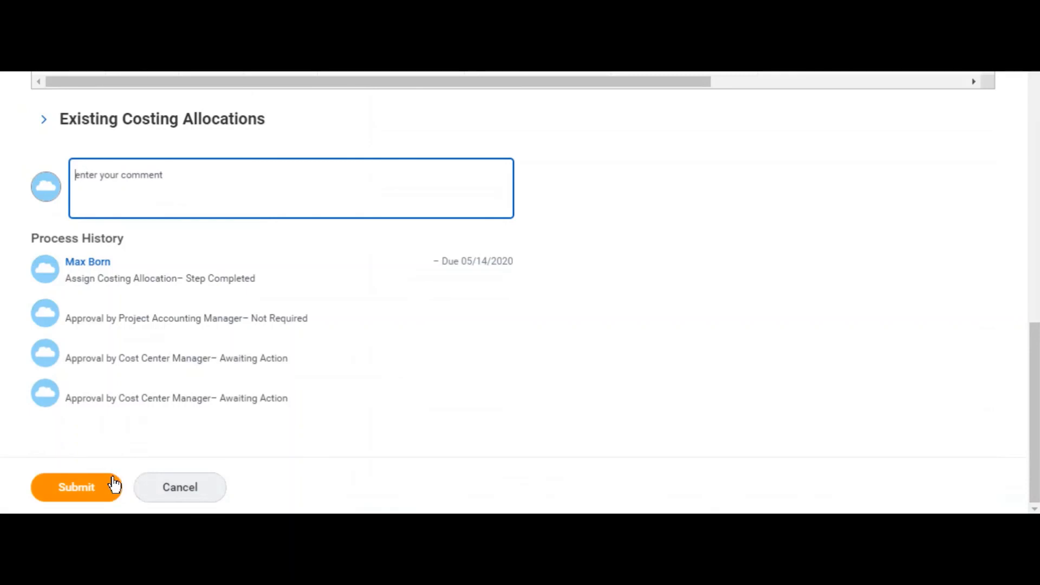
{"action": "left_click", "coordinate": [194, 490]}
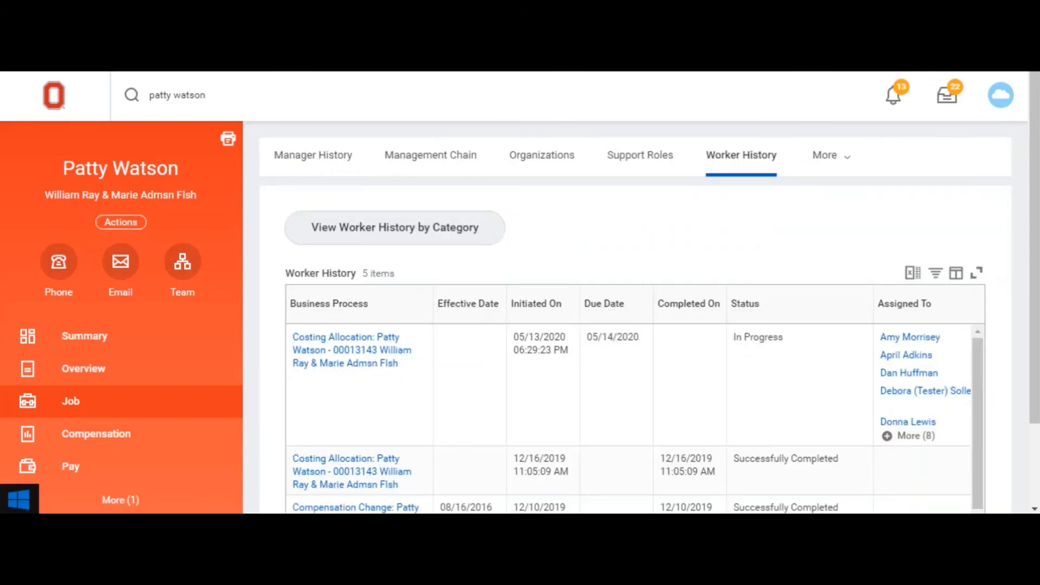
{"action": "left_click", "coordinate": [52, 103]}
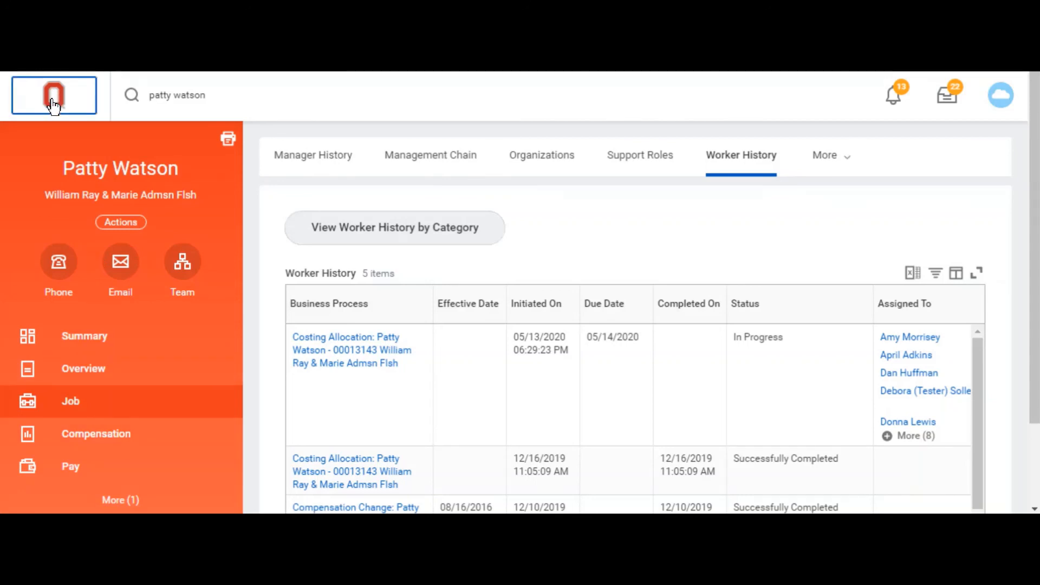